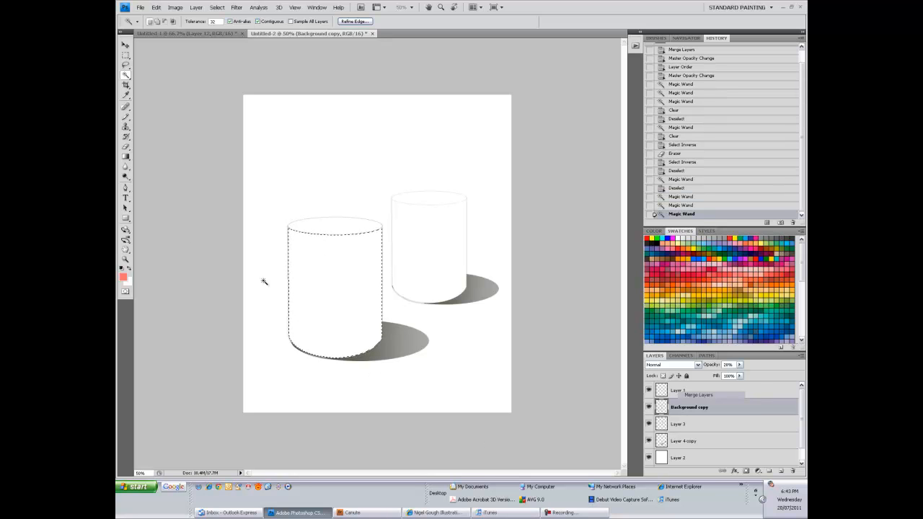
On a new layer, fill the front cylinder with soft red strokes using a large soft brush.
click(772, 471)
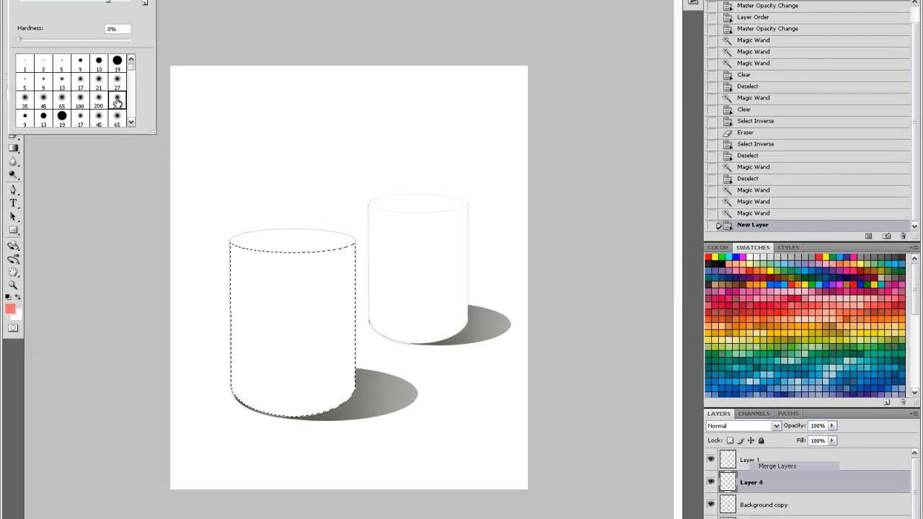
click(116, 105)
click(329, 237)
drag(334, 408, 338, 245)
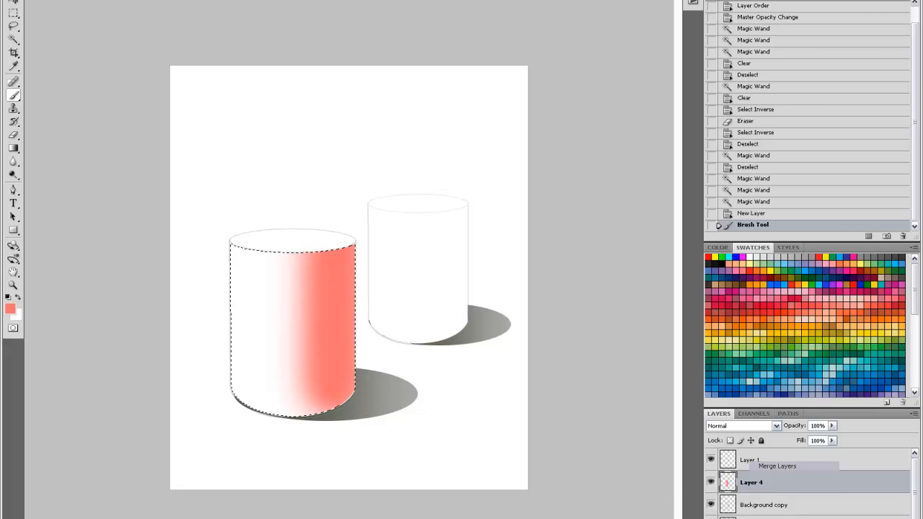
drag(289, 278, 238, 360)
right_click(167, 289)
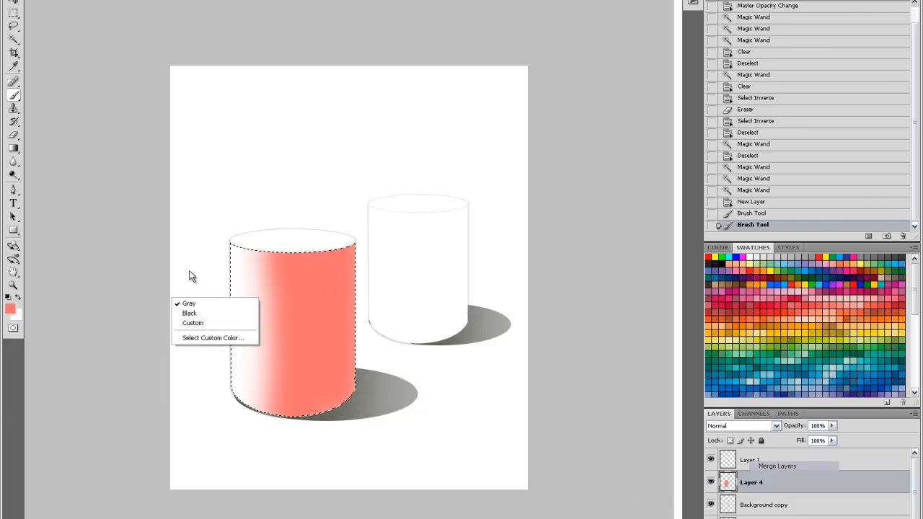
right_click(207, 287)
click(231, 283)
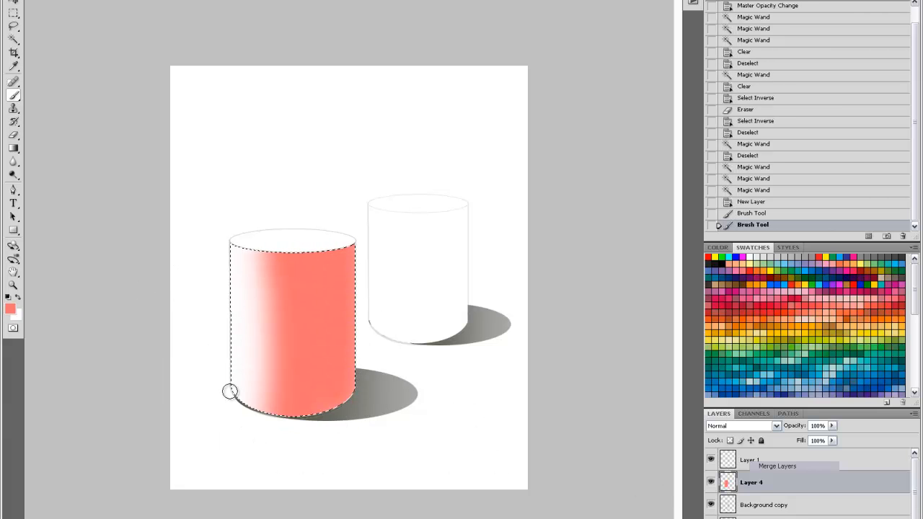
mouse_move(231, 387)
mouse_down()
mouse_move(227, 397)
mouse_move(231, 233)
mouse_move(229, 290)
mouse_up()
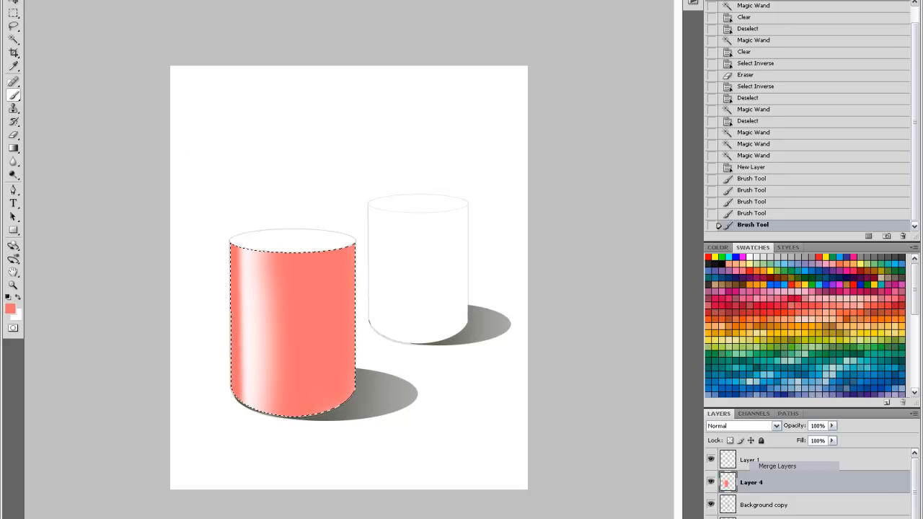
right_click(247, 238)
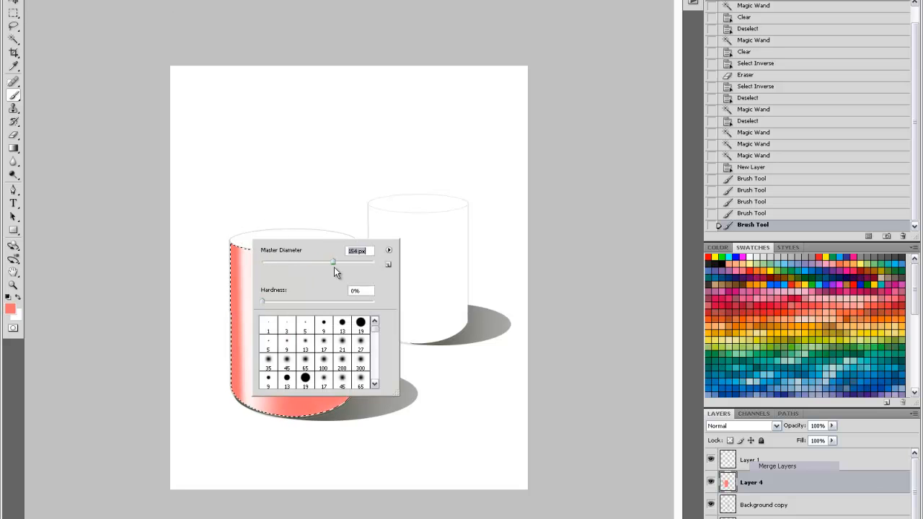
drag(257, 228, 247, 401)
drag(253, 245, 268, 396)
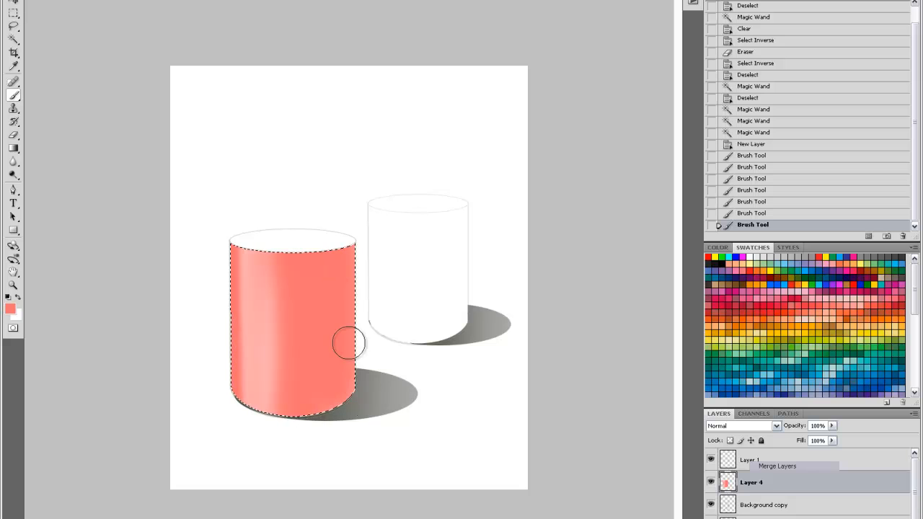
Shade the front cylinder's right side with a deeper red.
click(10, 309)
click(399, 137)
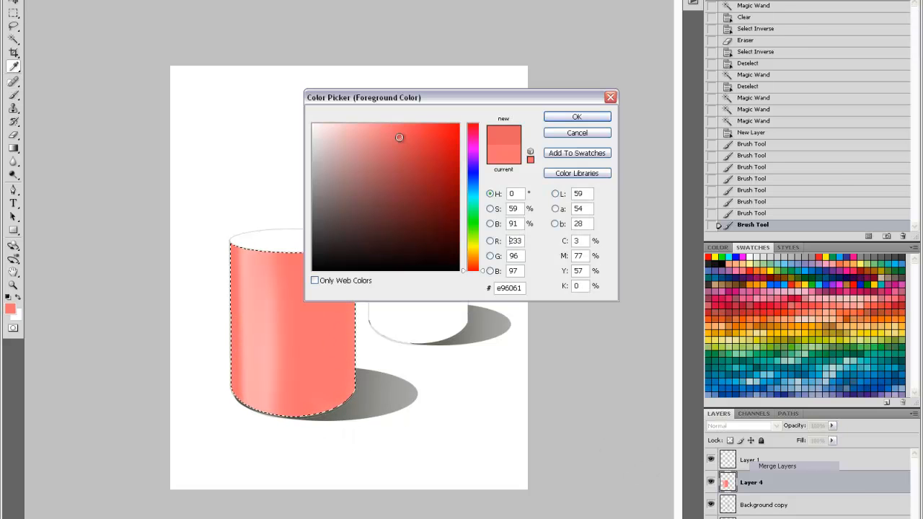
click(577, 117)
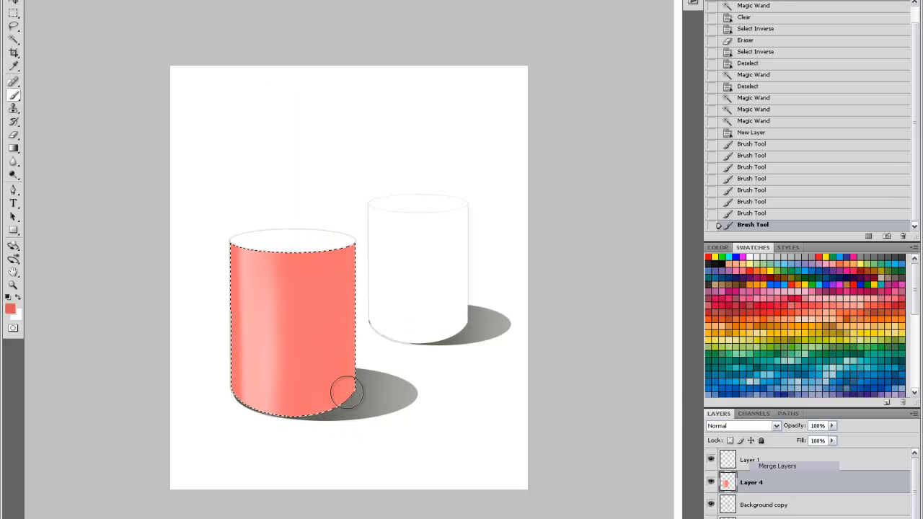
mouse_move(346, 393)
mouse_down()
mouse_move(339, 189)
mouse_move(340, 420)
mouse_up()
mouse_move(337, 209)
mouse_down()
mouse_move(329, 381)
mouse_move(330, 201)
mouse_up()
drag(331, 201, 323, 453)
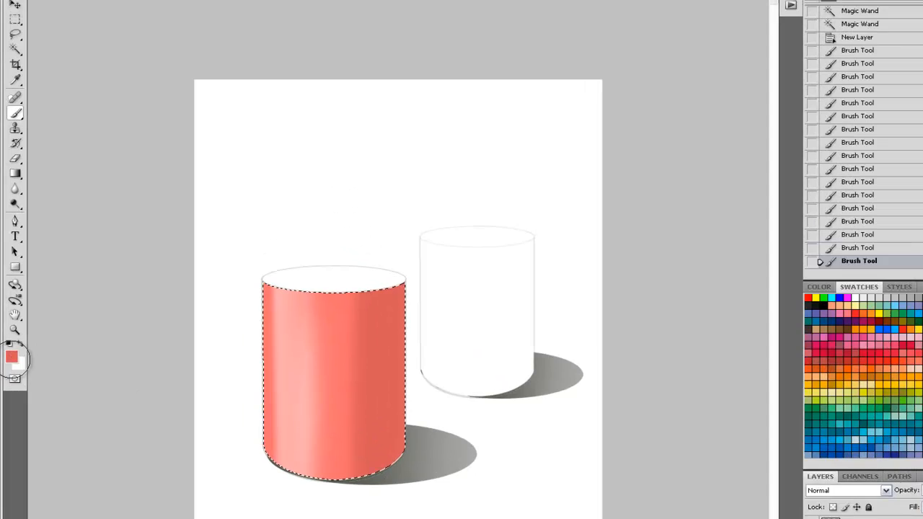
Deepen the right-edge shading with darker reds and a 75 px brush, then set opacity to 19%.
click(10, 308)
click(404, 180)
click(567, 118)
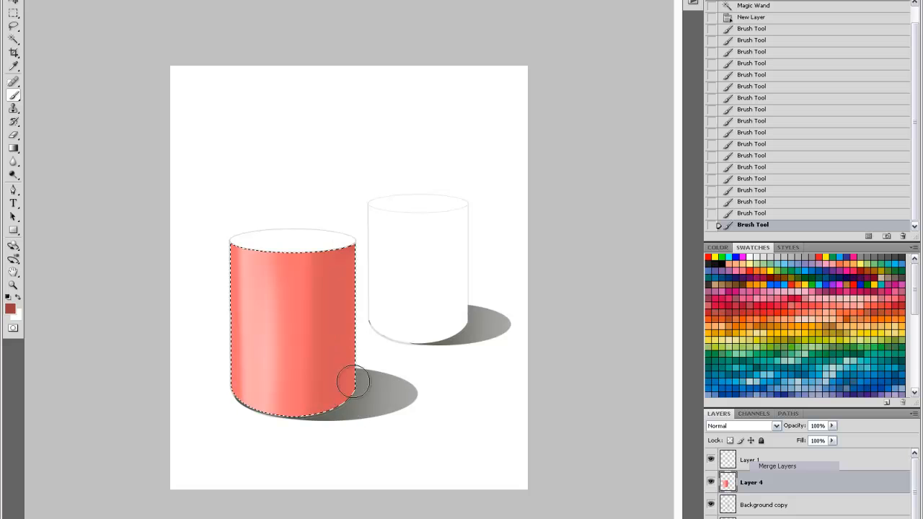
mouse_move(353, 382)
mouse_down()
mouse_move(356, 249)
mouse_move(353, 406)
mouse_up()
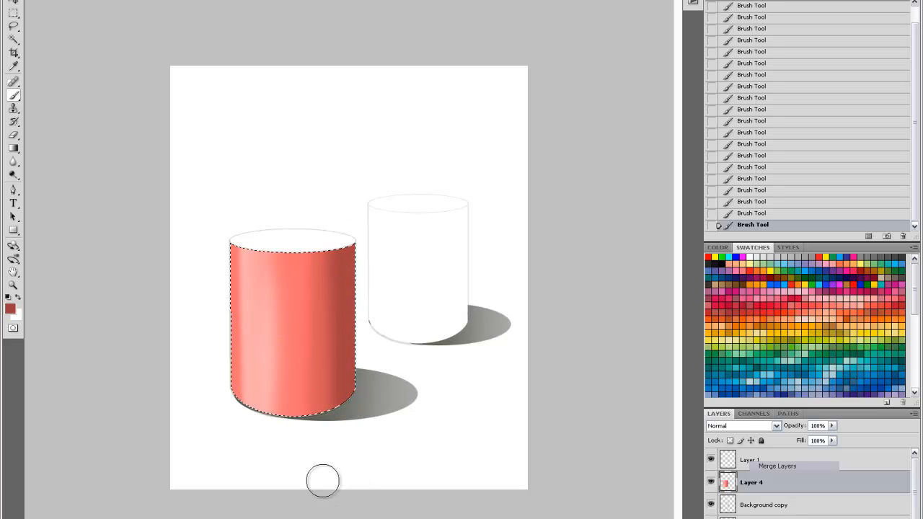
key(ctrl+plus)
right_click(371, 409)
drag(432, 434, 424, 433)
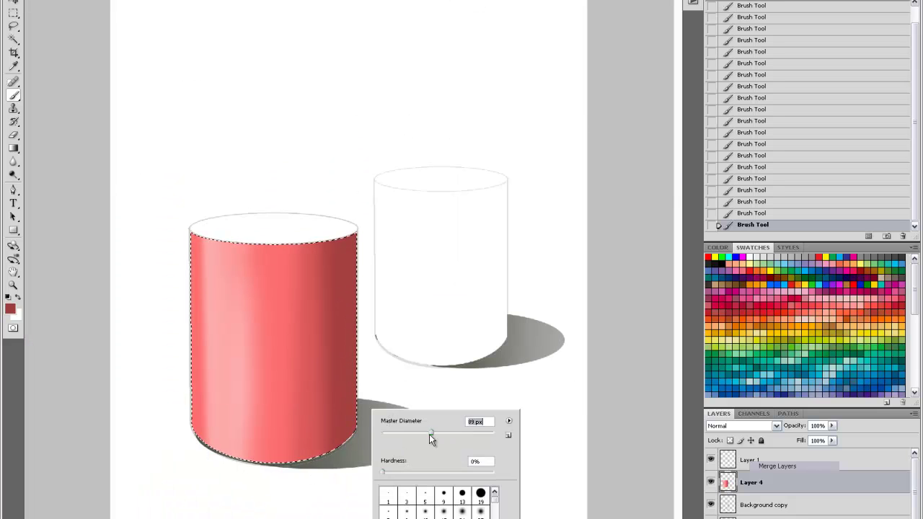
click(10, 309)
click(567, 117)
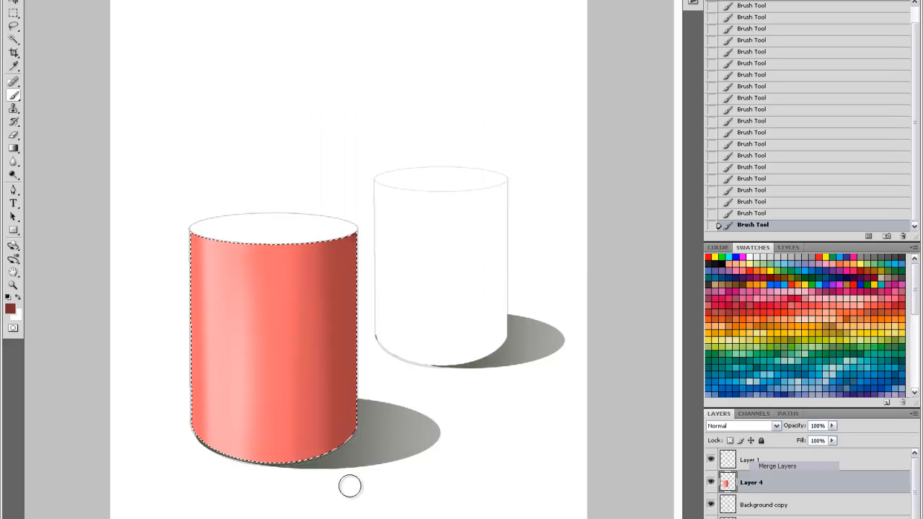
drag(349, 487, 351, 238)
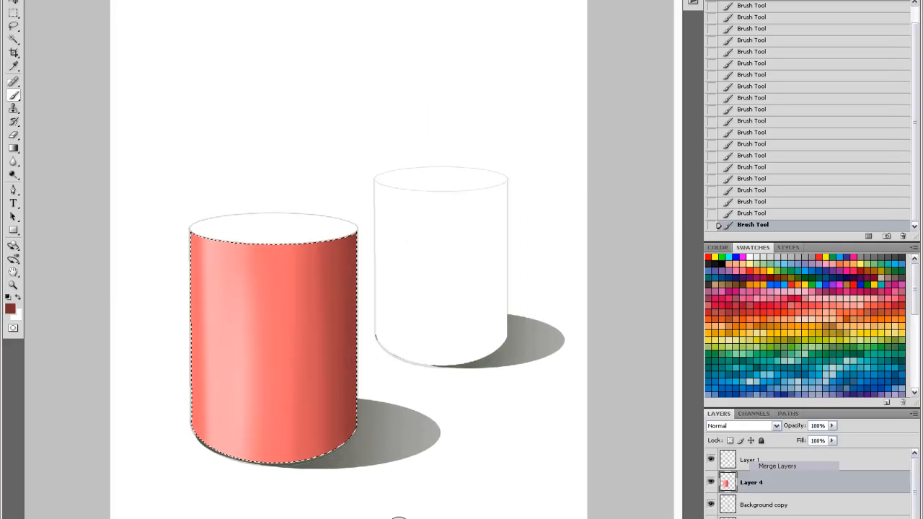
key(1)
key(9)
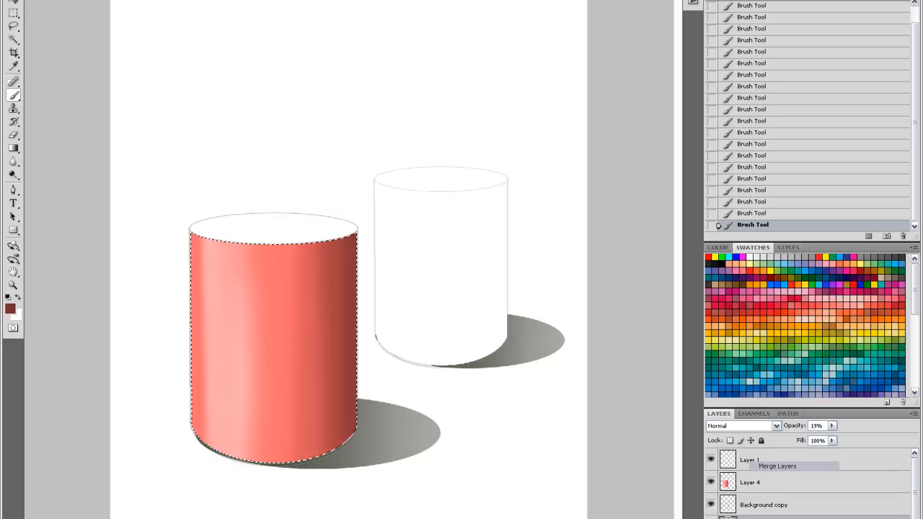
Select the back cylinder's body with the Magic Wand and add a new layer with a larger brush.
key(w)
click(434, 311)
key(ctrl+shift+alt+n)
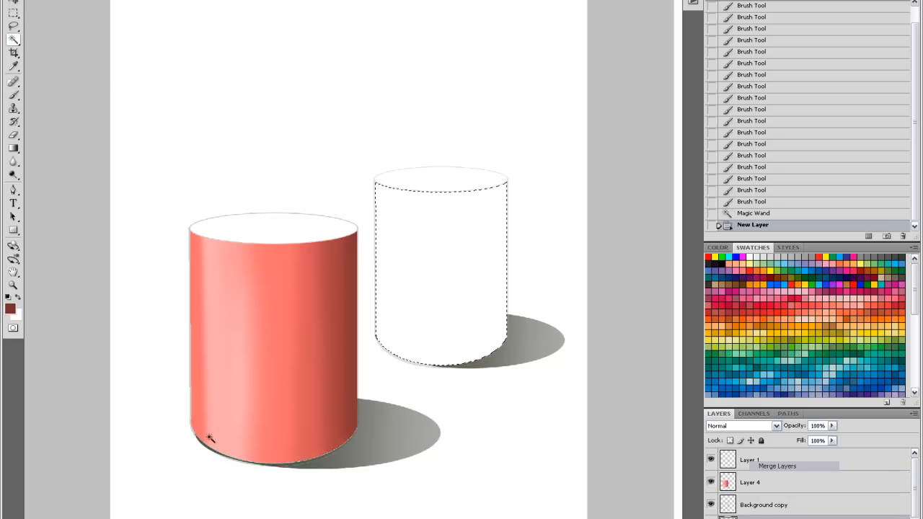
key(b)
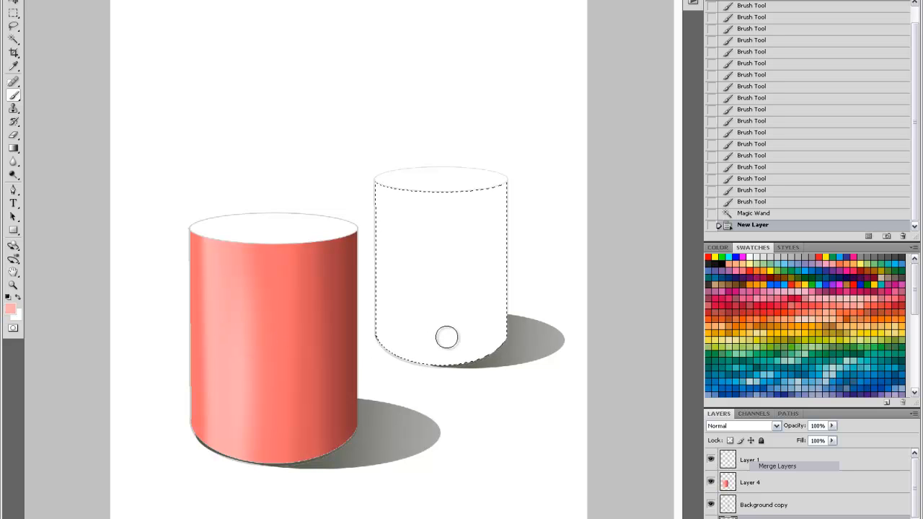
right_click(447, 336)
drag(521, 366, 534, 366)
key(Return)
Paint the back cylinder evenly pink, leaving a white highlight band on the left.
drag(496, 173, 490, 402)
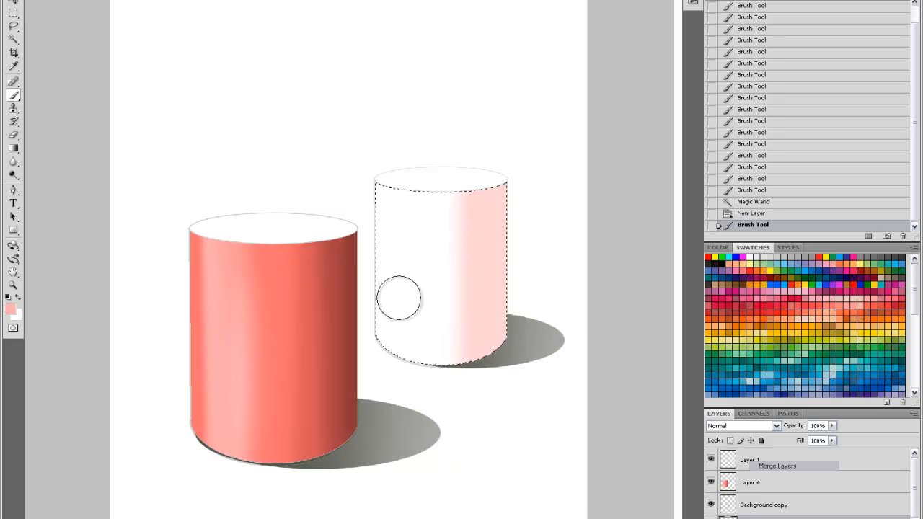
drag(447, 377, 452, 190)
mouse_move(491, 357)
mouse_down()
mouse_move(494, 162)
mouse_move(473, 368)
mouse_up()
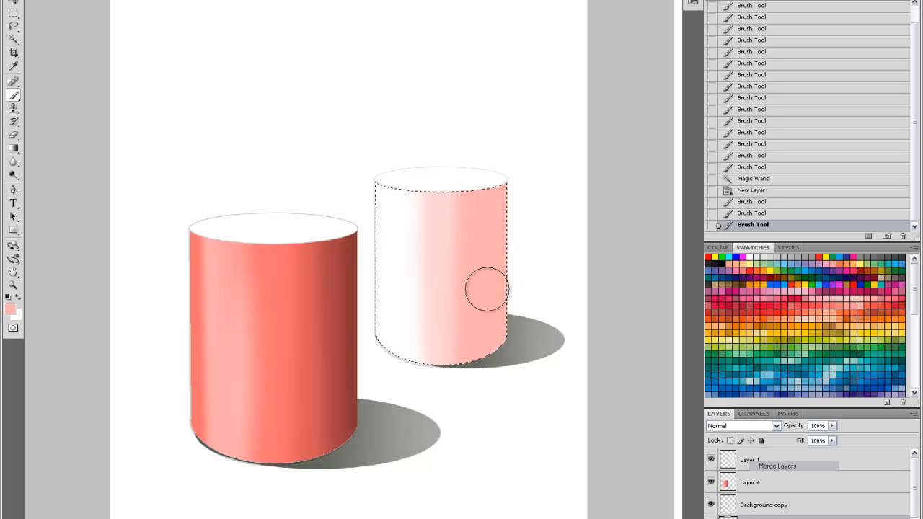
drag(378, 369, 360, 201)
drag(444, 193, 448, 479)
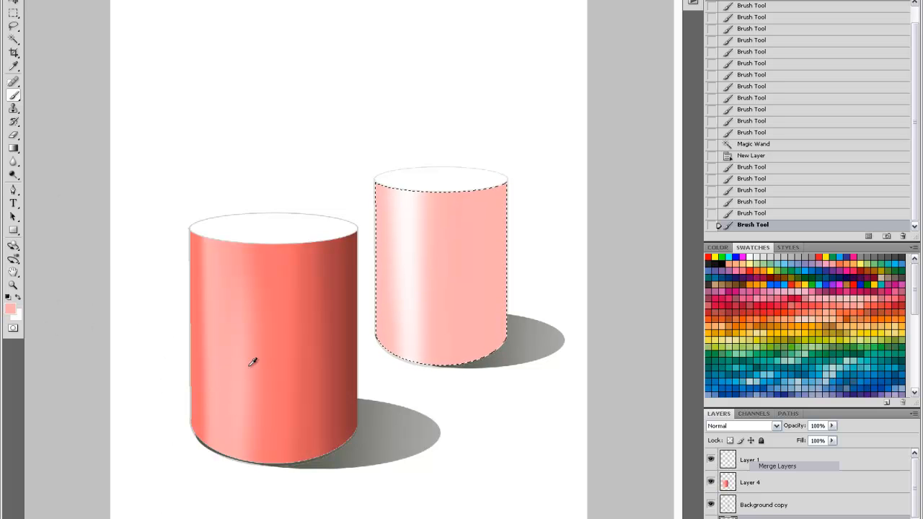
Sample the front cylinder's red and shade the back cylinder's right side, brush at 123 px.
alt+click(290, 326)
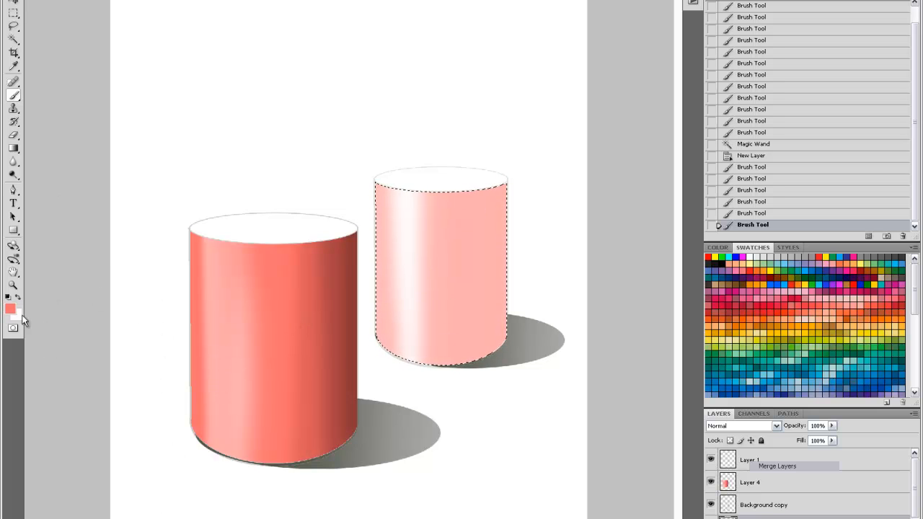
mouse_move(457, 171)
mouse_down()
mouse_move(459, 385)
mouse_move(454, 377)
mouse_up()
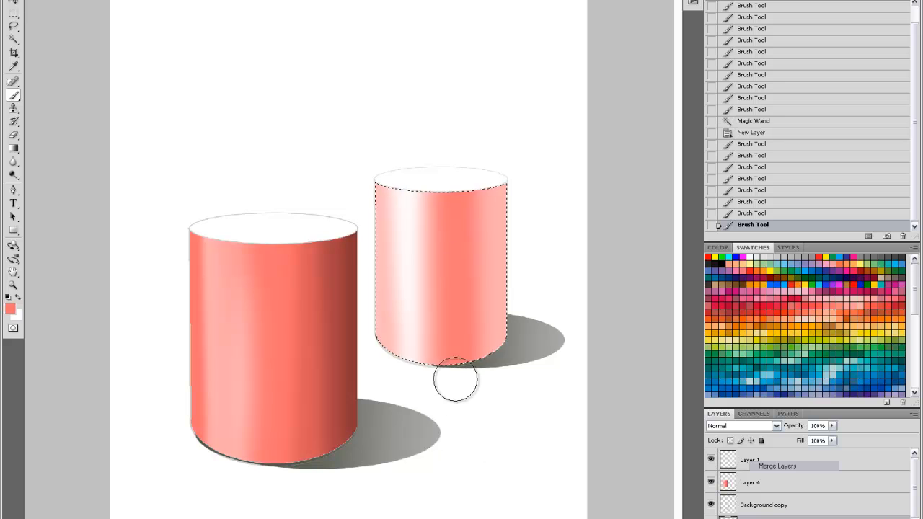
right_click(478, 175)
click(546, 195)
key(Return)
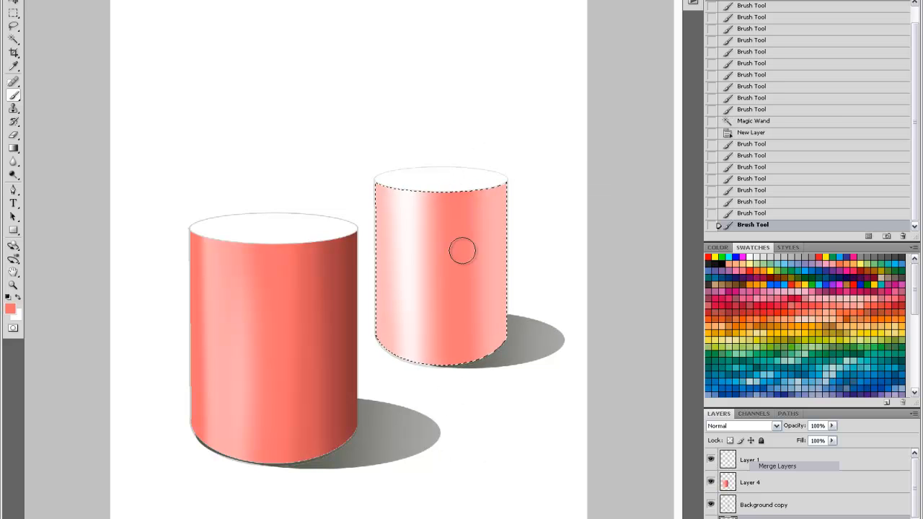
With a more saturated red, paint deeper shading bands down the back cylinder's centre-right.
click(10, 309)
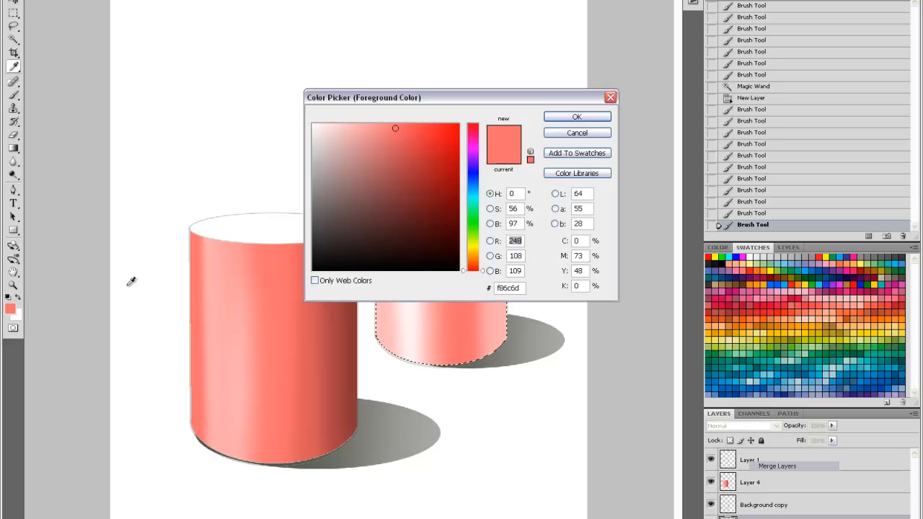
click(414, 138)
click(577, 117)
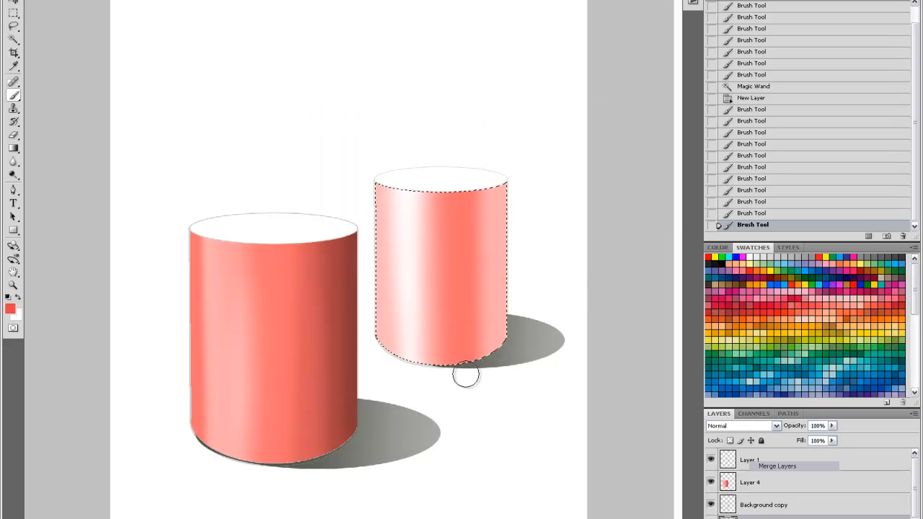
drag(464, 393, 510, 175)
shift+click(506, 350)
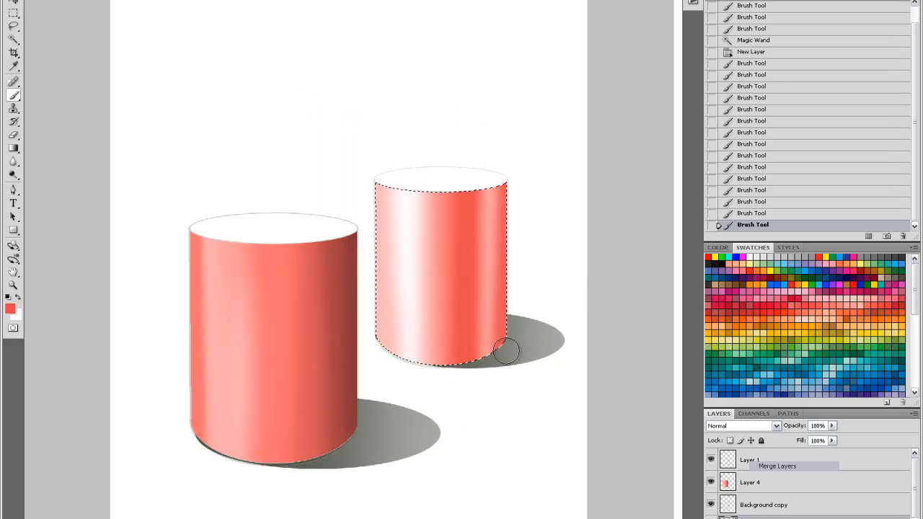
drag(503, 347, 495, 189)
drag(451, 431, 459, 255)
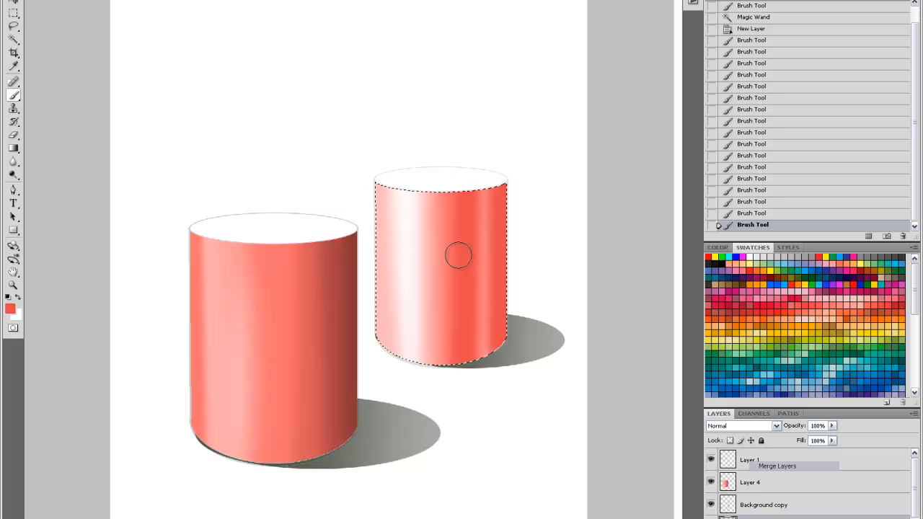
mouse_move(460, 375)
mouse_down()
mouse_move(449, 396)
mouse_move(442, 196)
mouse_up()
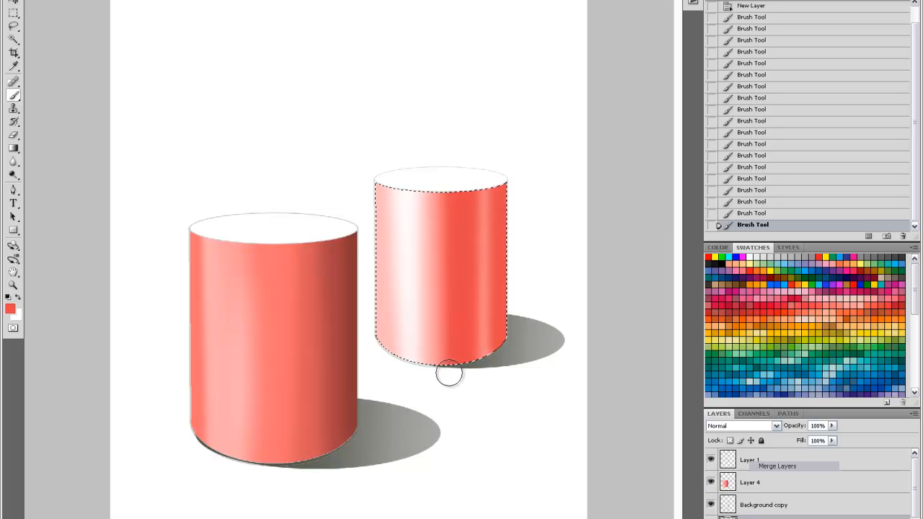
drag(442, 377, 442, 319)
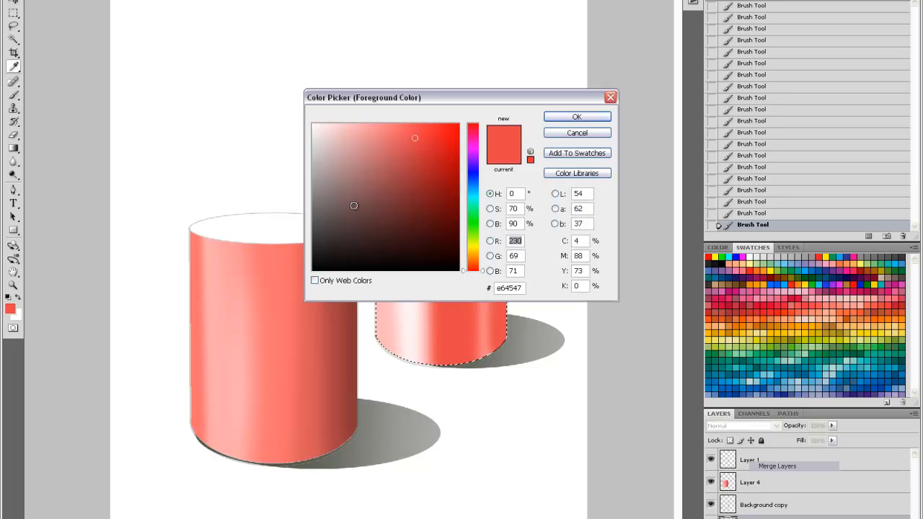
Pick a darker red, undo then restore the darker band stroke, and check the whole page.
click(426, 152)
key(Return)
right_click(442, 137)
click(439, 114)
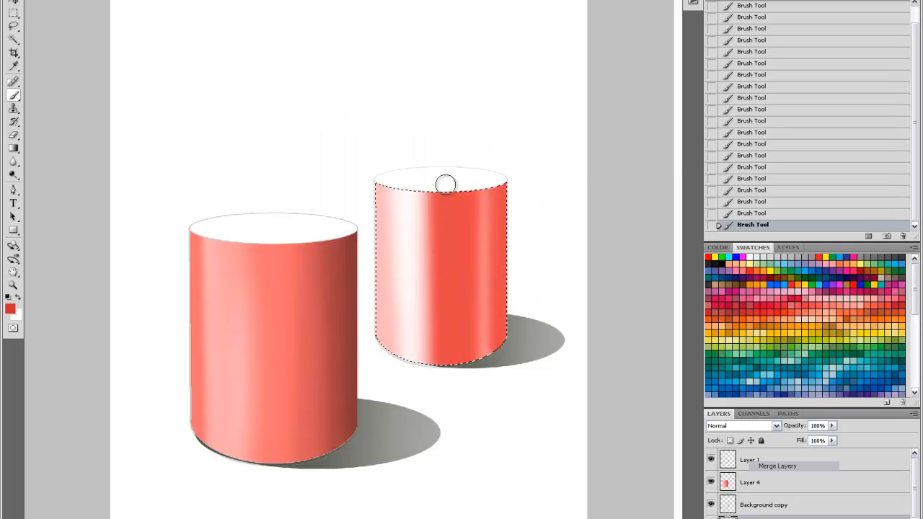
click(753, 213)
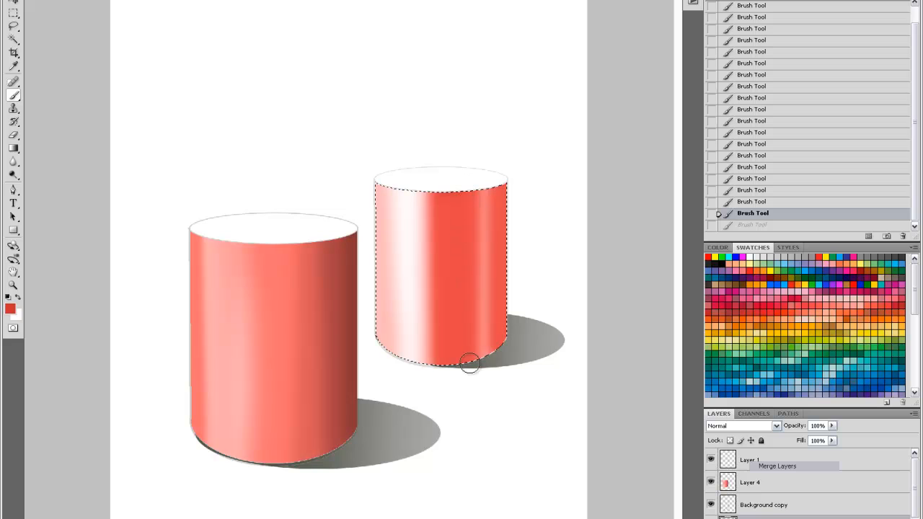
key(ctrl+z)
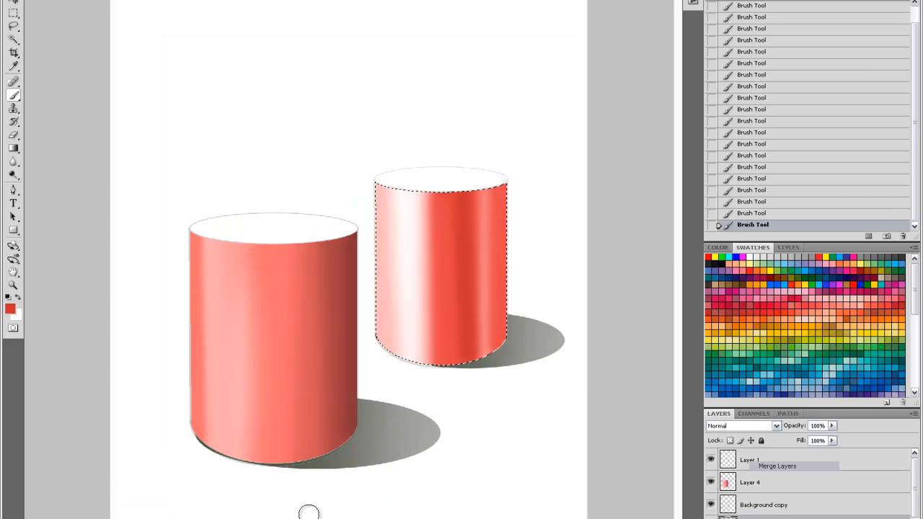
key(ctrl+plus)
key(ctrl+minus)
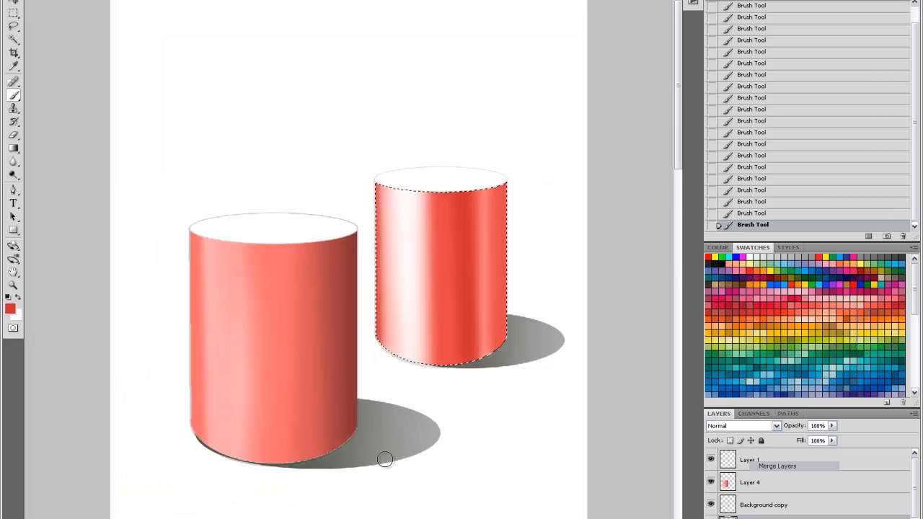
key(ctrl+minus)
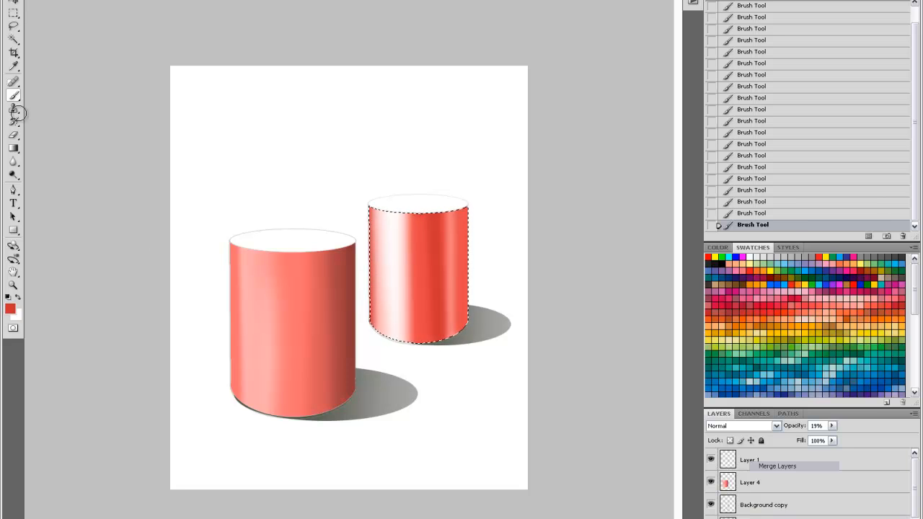
Switch to the Magic Wand, set 19, then change to the Gradient tool.
key(w)
key(1)
key(9)
click(13, 148)
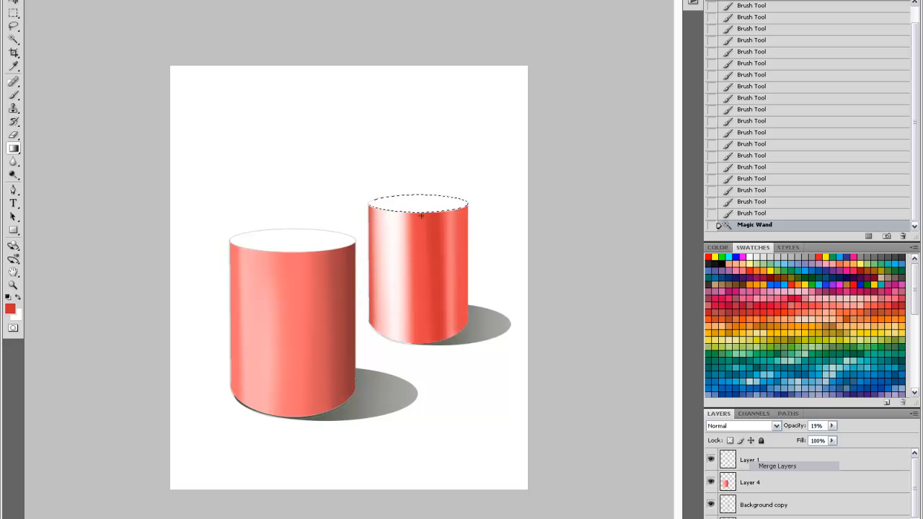
Try several gradient drags across the back cylinder's top ellipse.
key(ctrl+plus)
drag(506, 168, 512, 171)
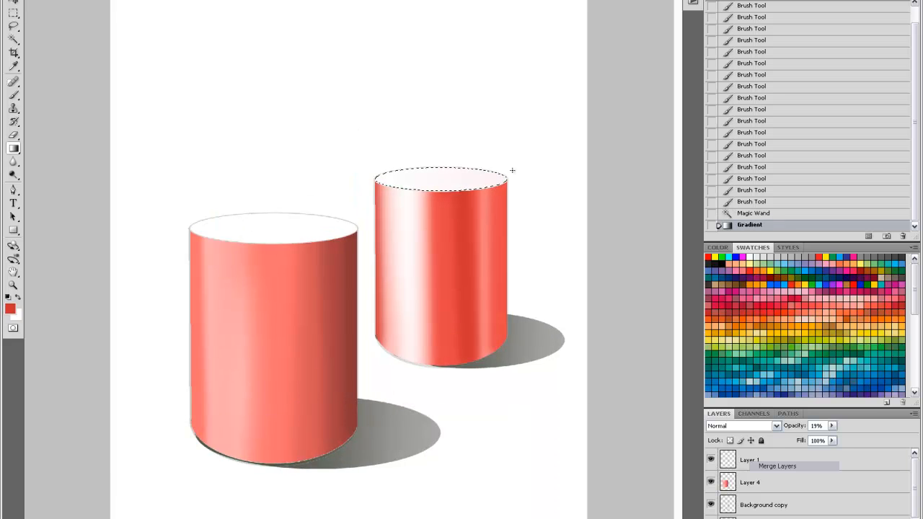
drag(487, 204, 513, 175)
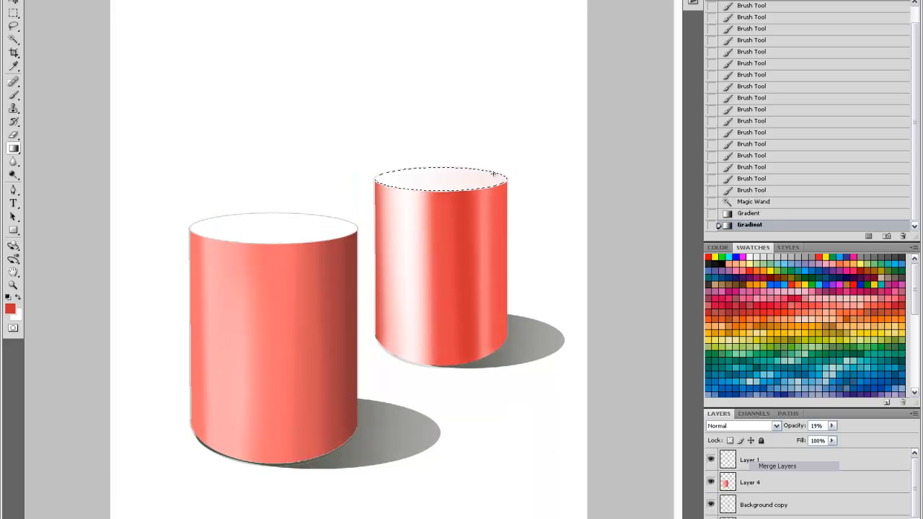
drag(423, 178, 449, 206)
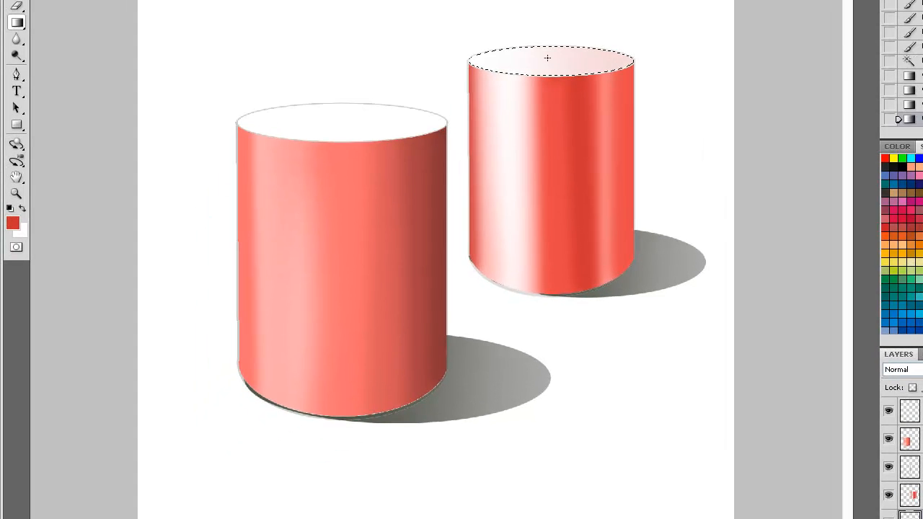
drag(511, 60, 621, 108)
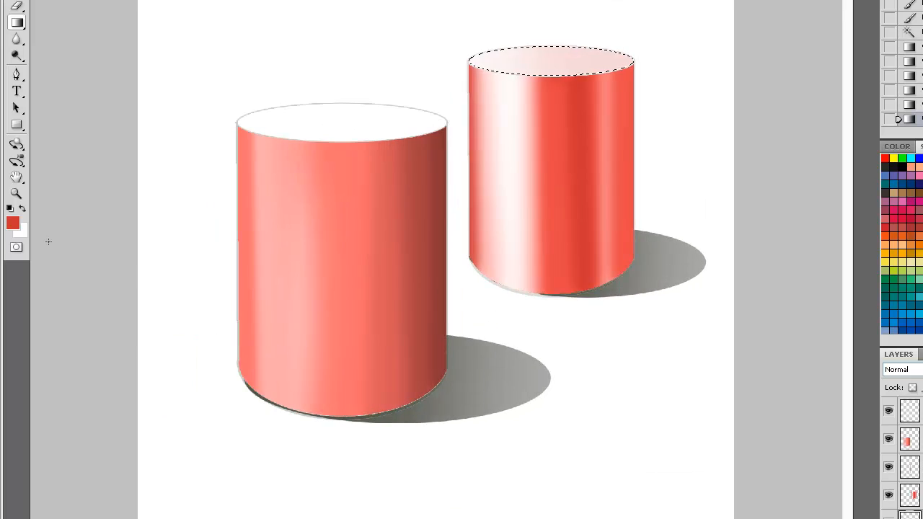
Sample pale pink from the highlight and fill the back top with a white-to-pink gradient.
click(12, 224)
click(567, 118)
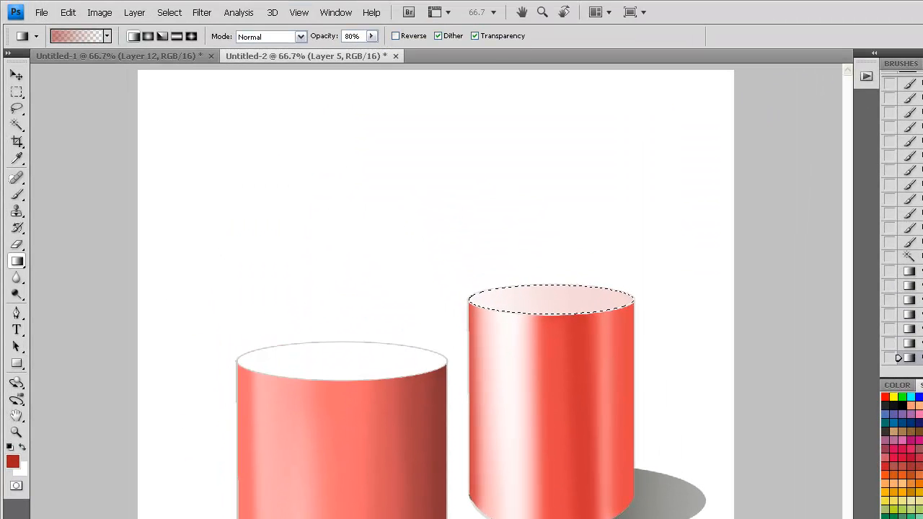
alt+click(539, 338)
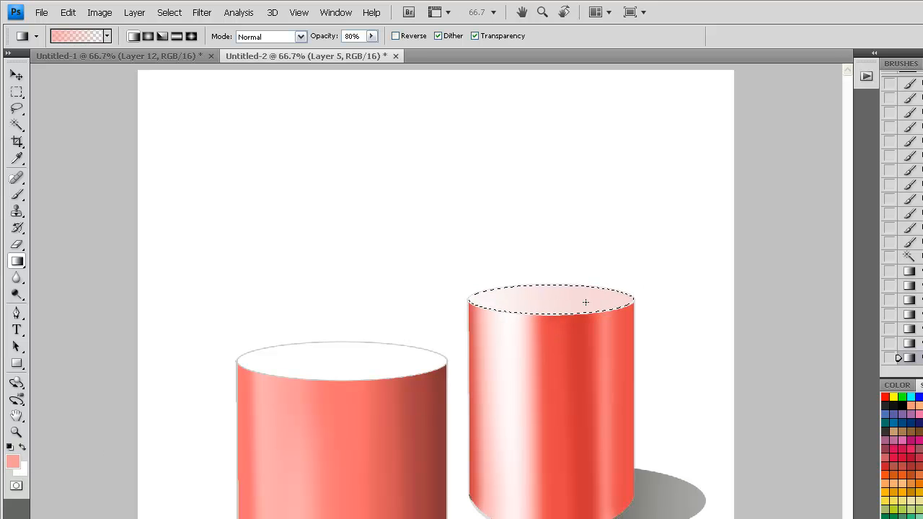
drag(541, 298, 647, 294)
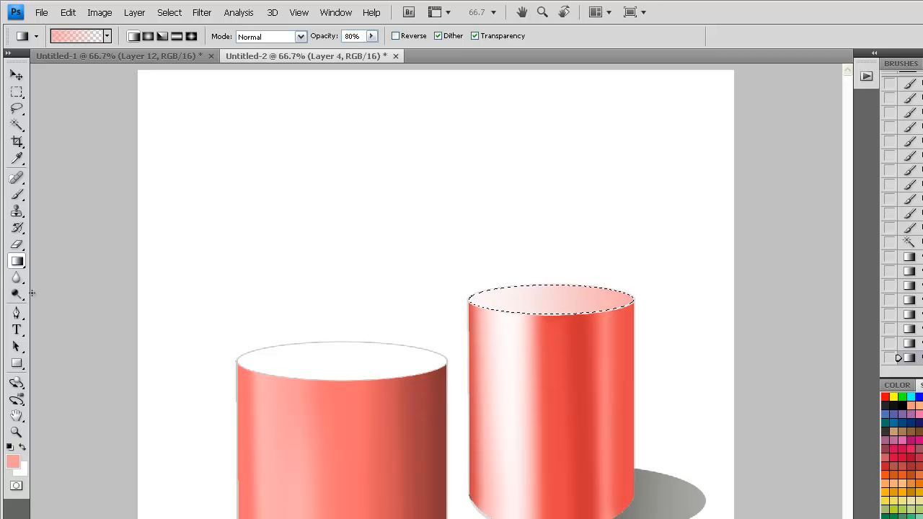
Magic Wand the front cylinder's top ellipse and switch to the Gradient tool.
key(w)
click(326, 482)
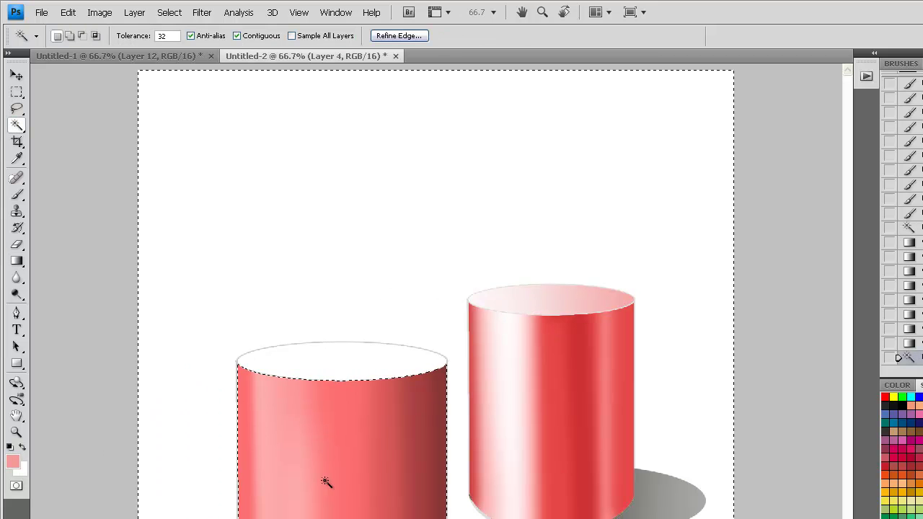
click(167, 12)
click(341, 351)
click(17, 261)
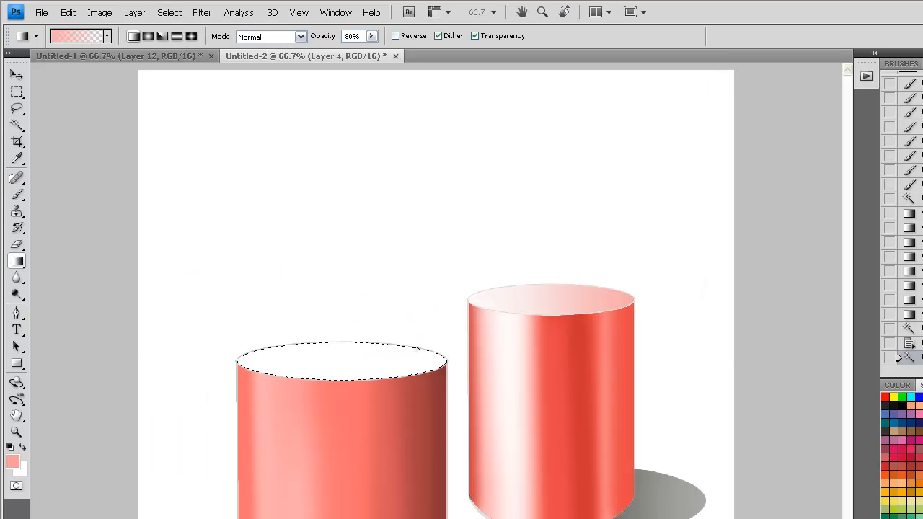
Fill the front top with a soft white-to-pink gradient, then deselect (Ctrl+D).
drag(434, 346, 433, 346)
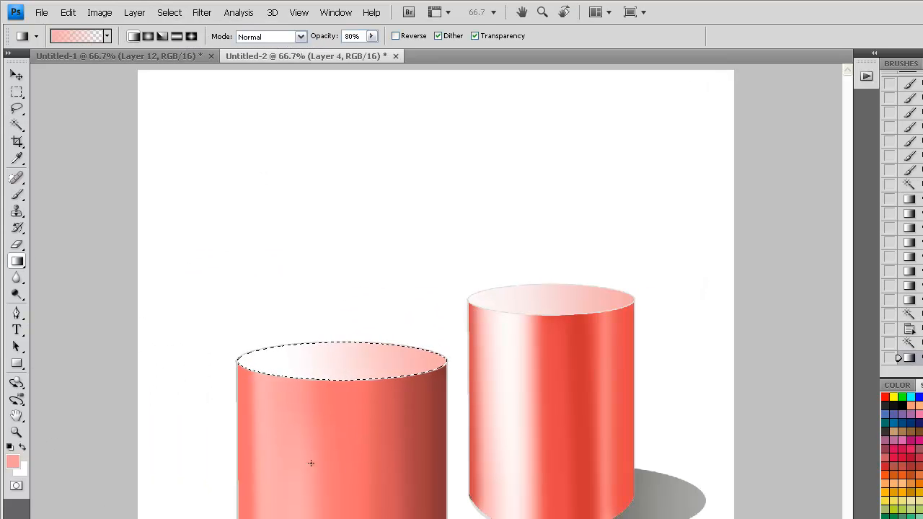
drag(237, 365, 330, 511)
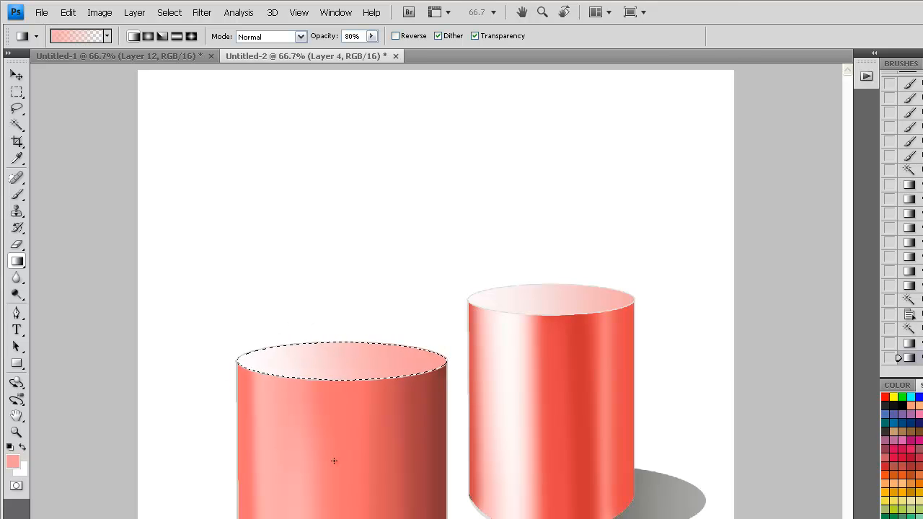
key(ctrl+minus)
click(17, 92)
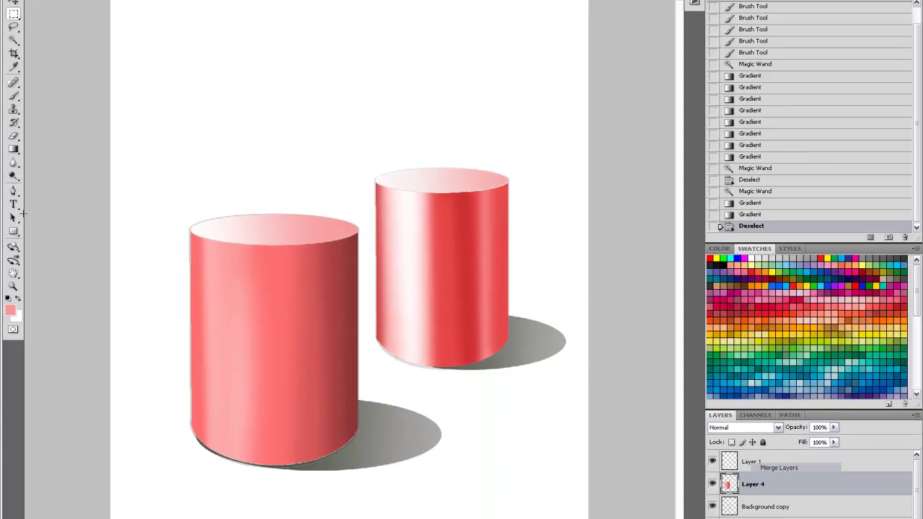
key(ctrl+d)
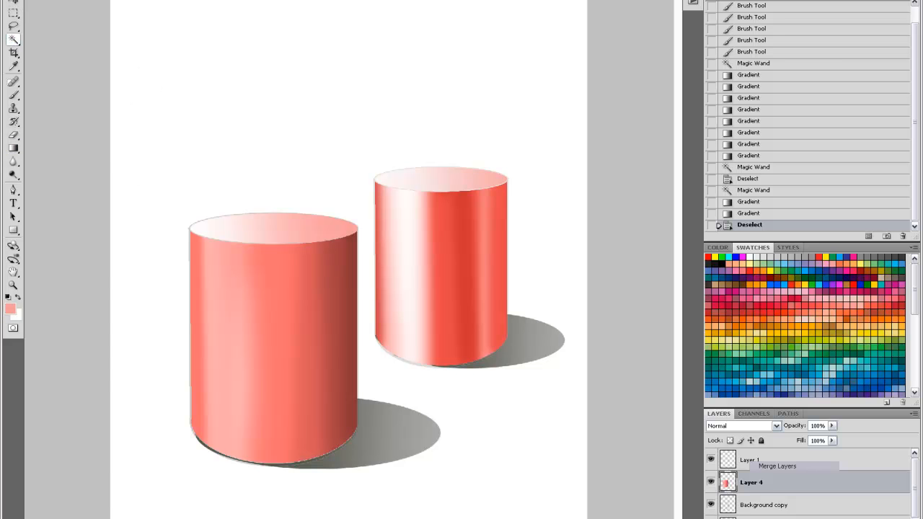
Try Magic Wand selections on the background, deselect and step through History to the deselected state.
click(13, 41)
click(431, 180)
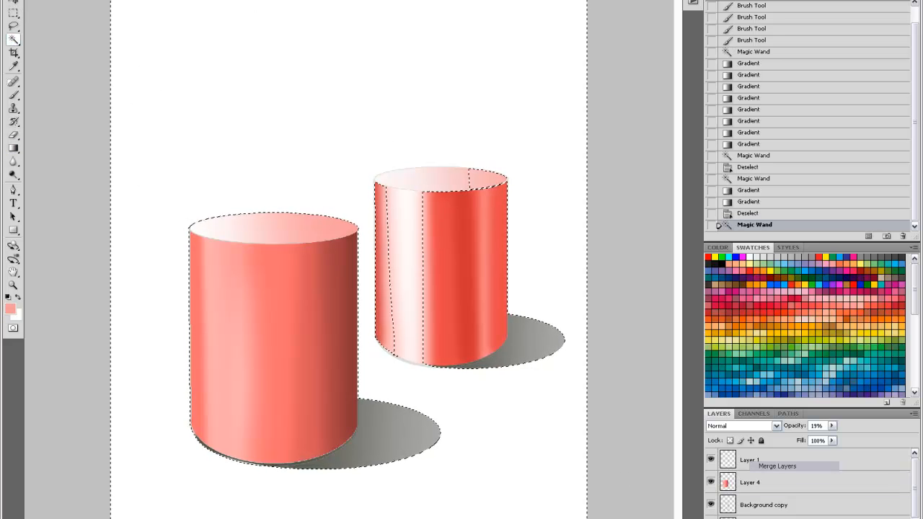
key(alt+s)
key(ctrl+d)
click(417, 189)
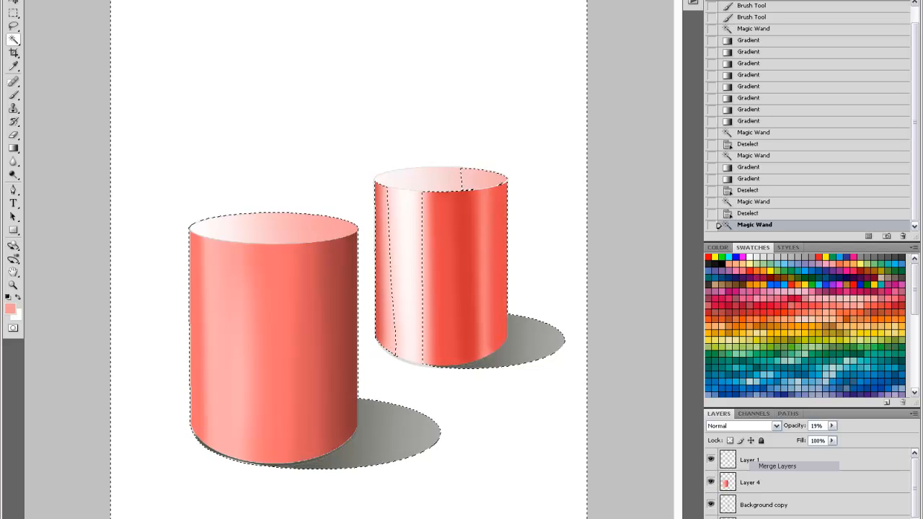
key(ctrl+alt+z)
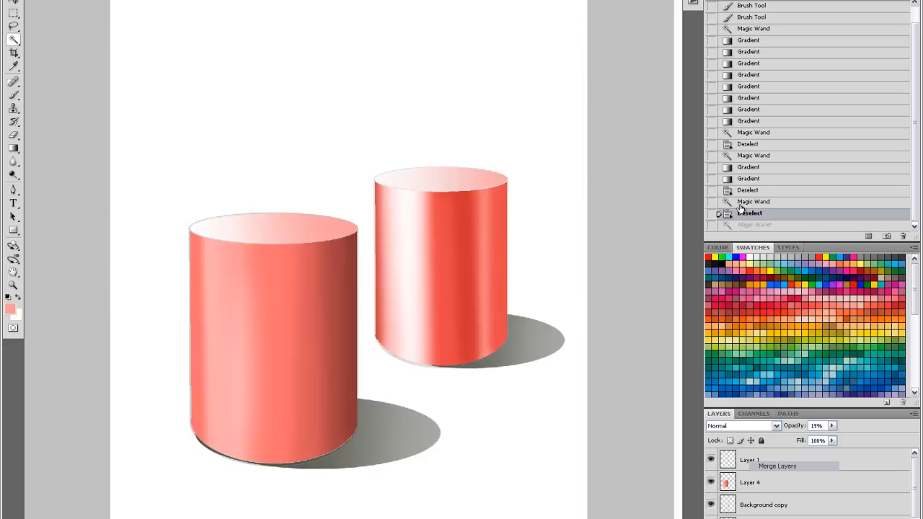
key(ctrl+alt+z)
key(ctrl+shift+z)
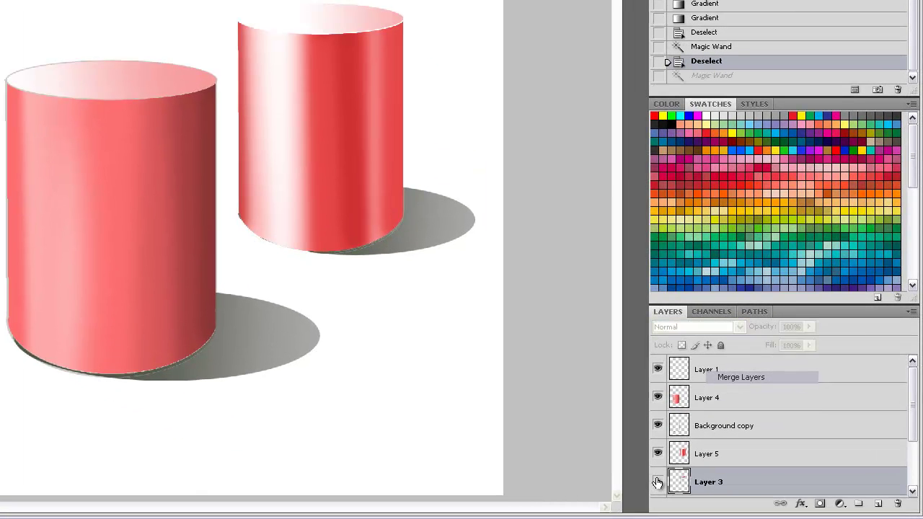
scroll(911, 473, down, 2)
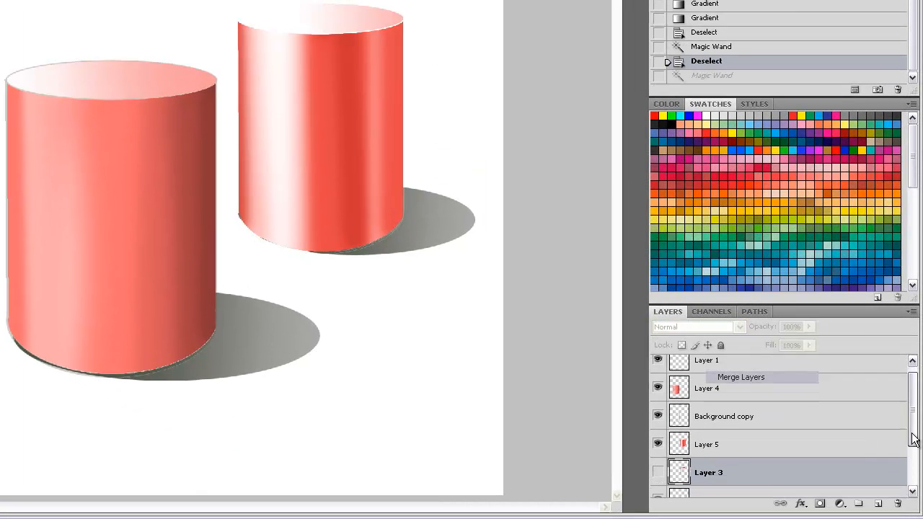
scroll(911, 472, down, 2)
Make Layer 4 copy and Layer 3 visible again via their eye icons.
click(657, 443)
click(658, 414)
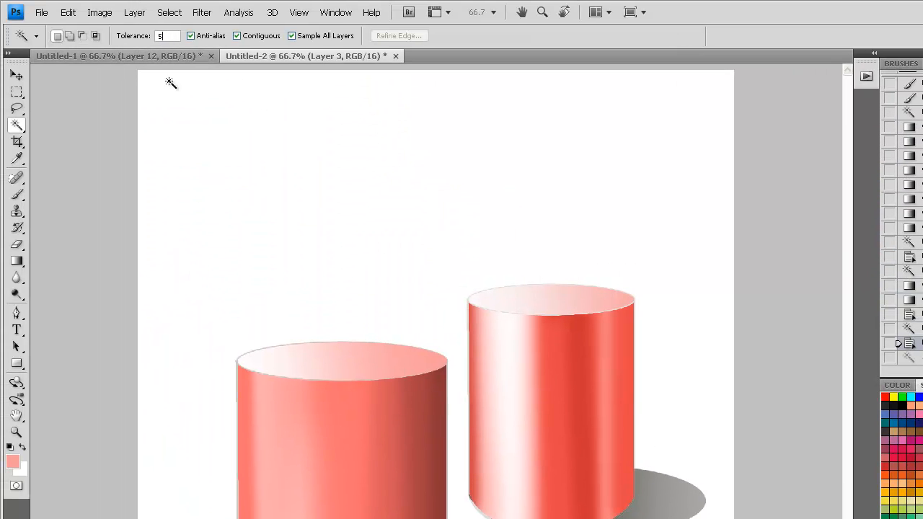
Shift-click with the Magic Wand until the whole right cylinder top is selected.
click(518, 309)
click(546, 301)
click(577, 305)
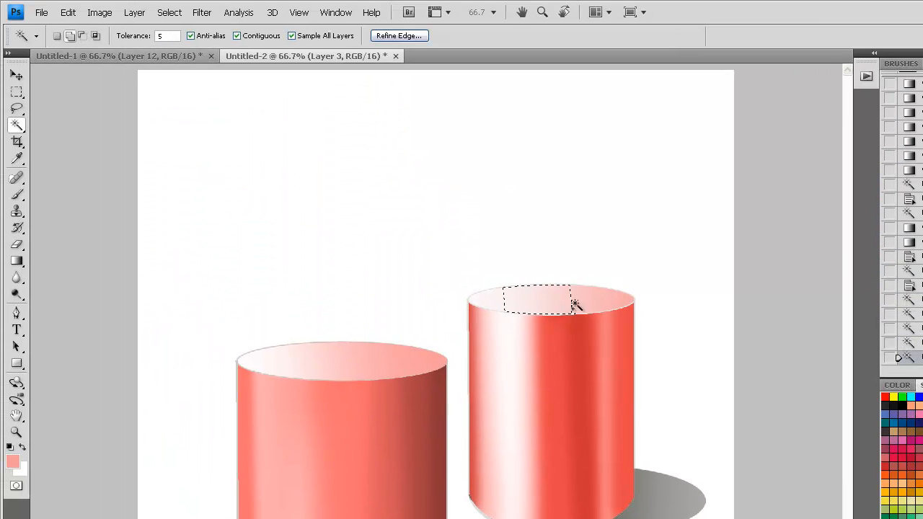
click(625, 303)
click(469, 304)
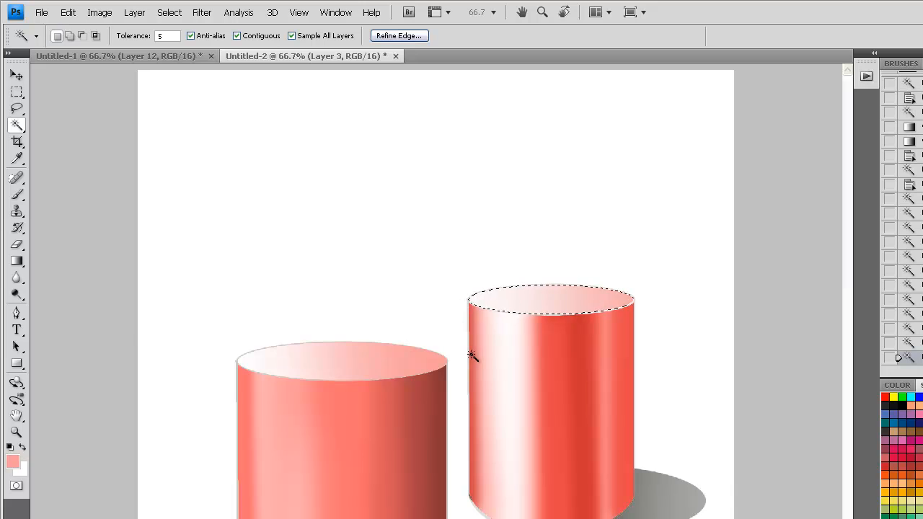
key(ctrl+plus)
Open Edit > Stroke for the selection and cancel without applying.
click(17, 194)
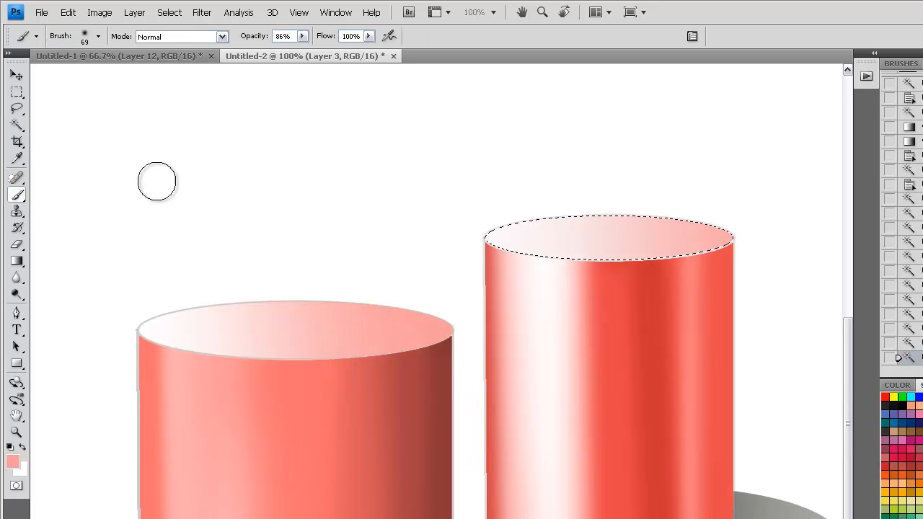
click(69, 18)
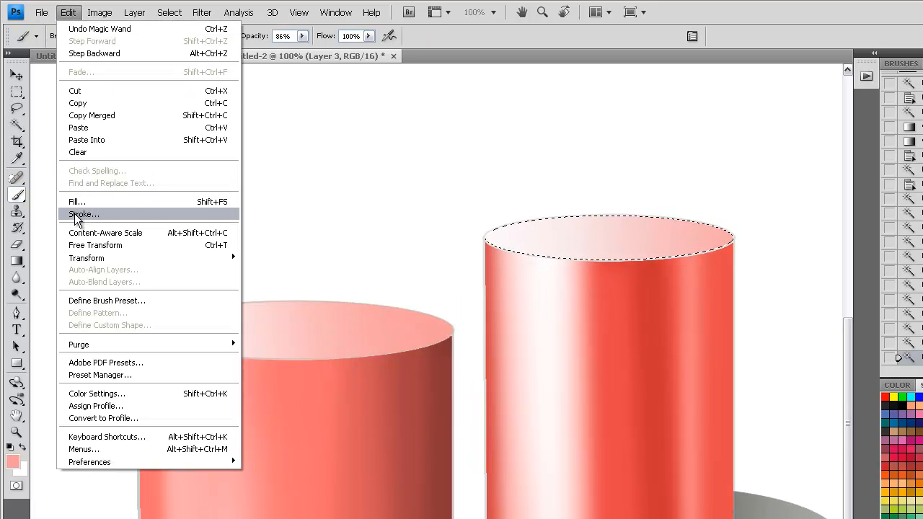
click(22, 215)
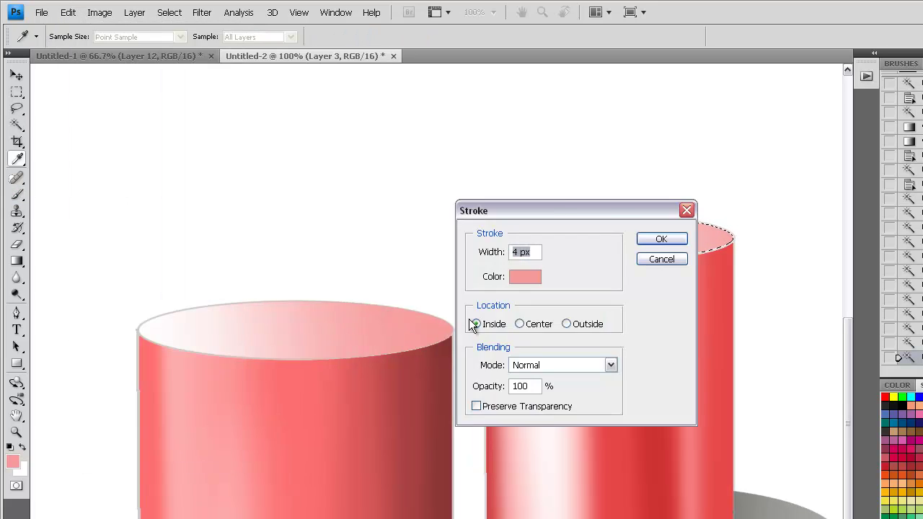
click(646, 259)
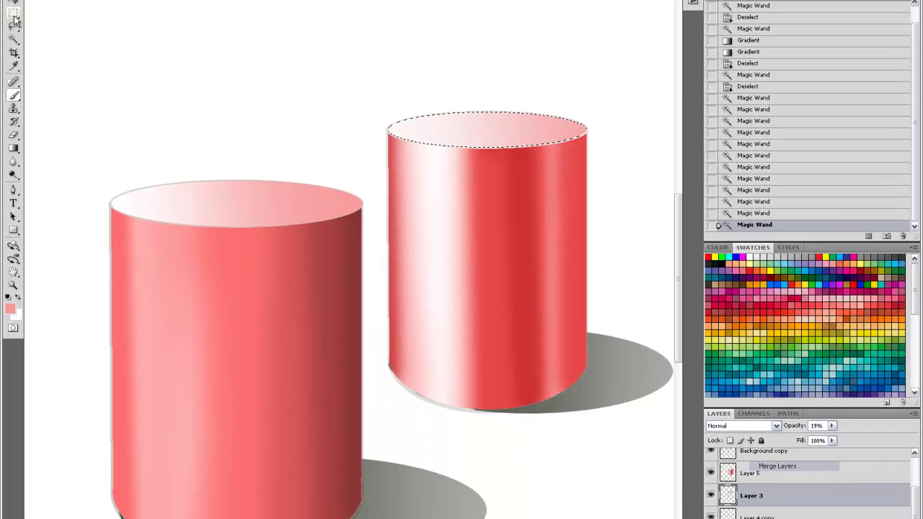
Switch to the Brush with white foreground and a soft brush size.
click(13, 39)
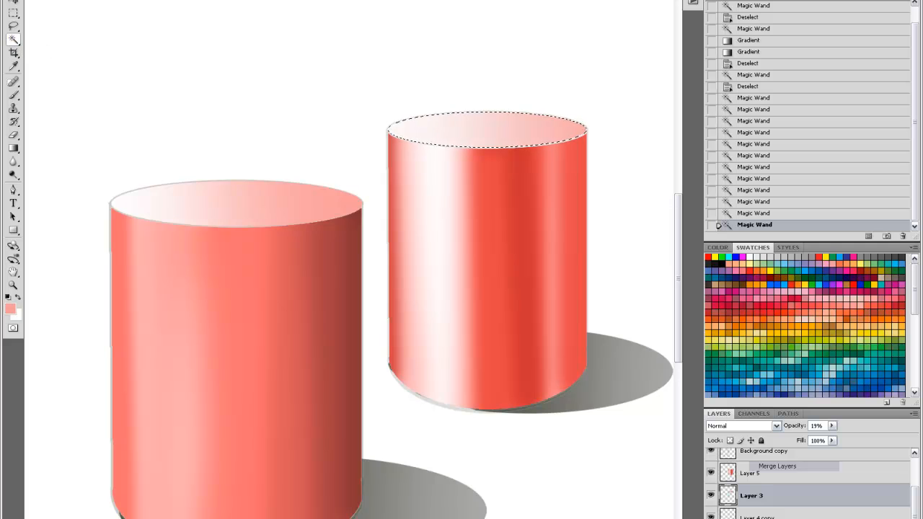
click(14, 96)
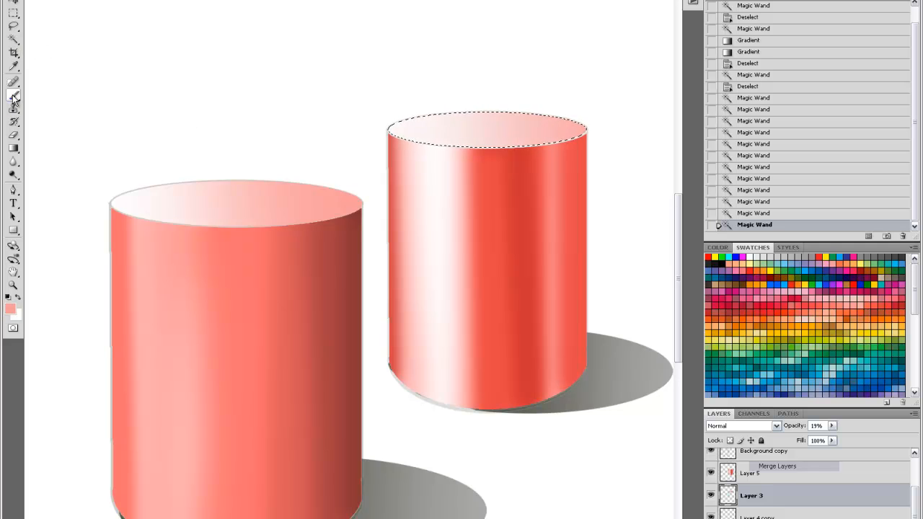
key(x)
right_click(532, 150)
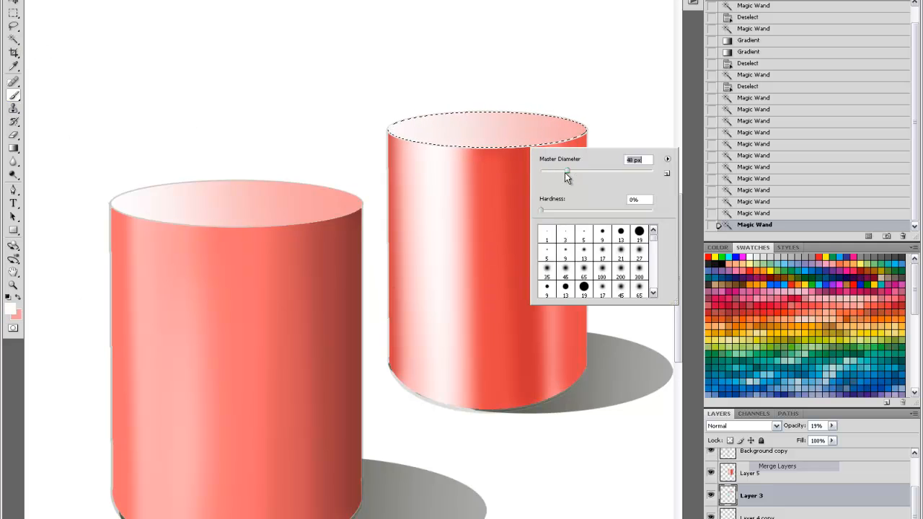
key(Return)
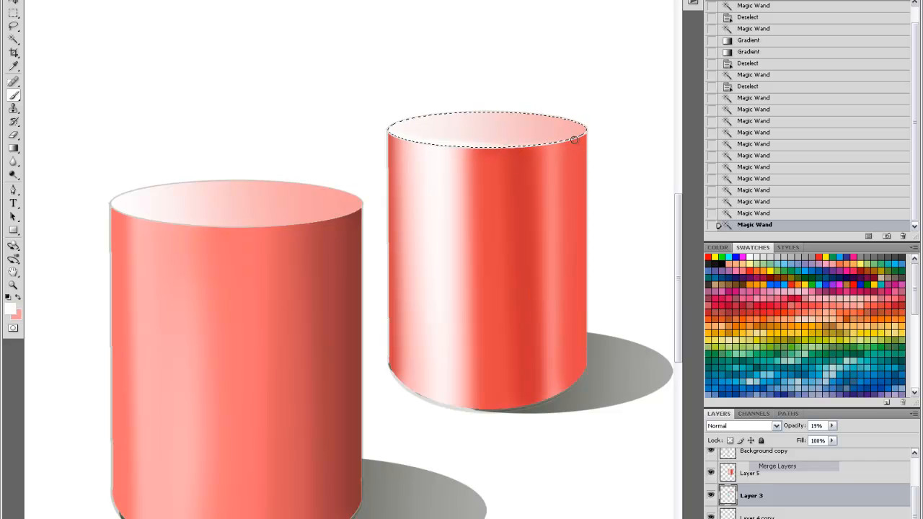
drag(362, 119, 387, 130)
Paint soft white highlight streaks across the right cylinder top, then deselect.
mouse_move(569, 129)
mouse_down()
mouse_move(429, 130)
mouse_move(570, 132)
mouse_up()
click(399, 145)
key(ctrl+d)
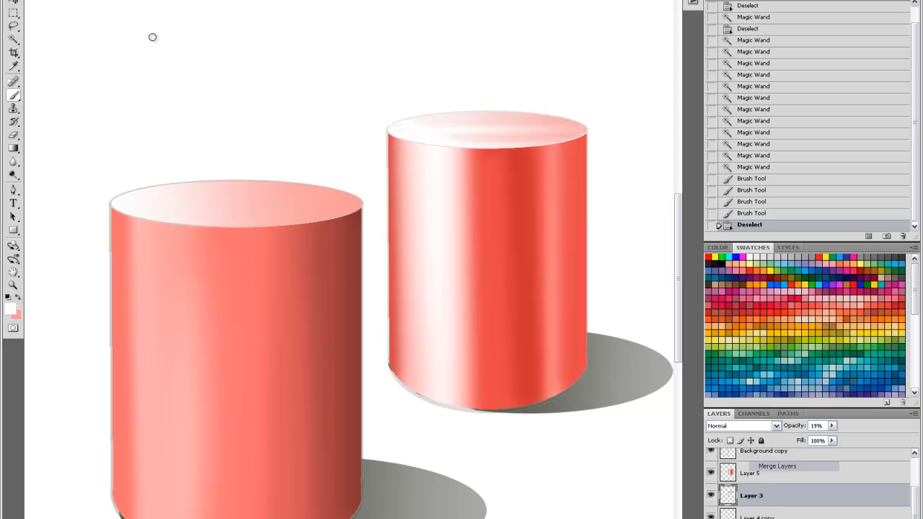
click(711, 505)
click(711, 505)
Create a new highlights layer and enlarge the soft white brush.
key(ctrl+shift+alt+n)
right_click(346, 130)
drag(358, 142, 378, 144)
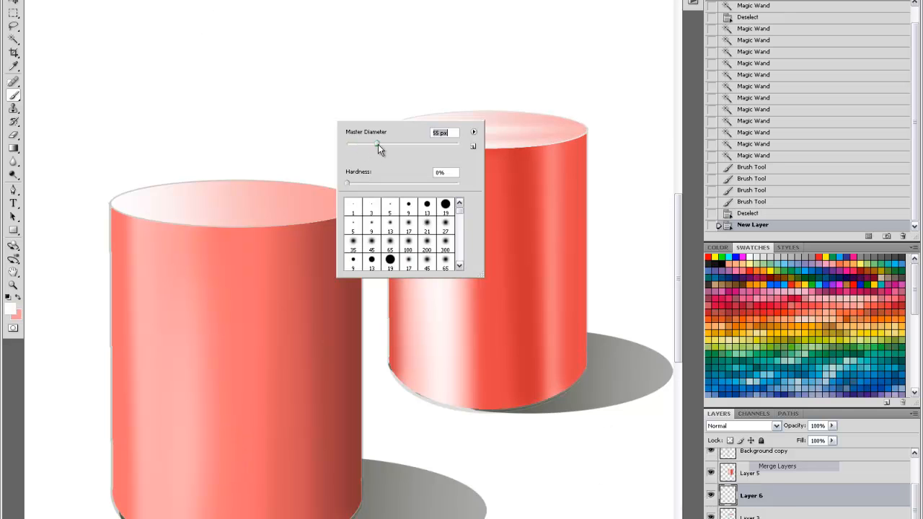
key(Return)
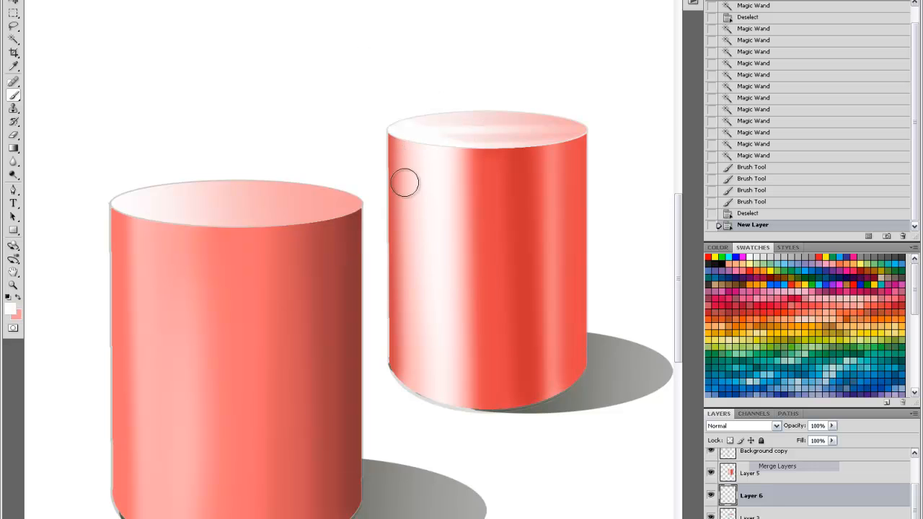
right_click(506, 156)
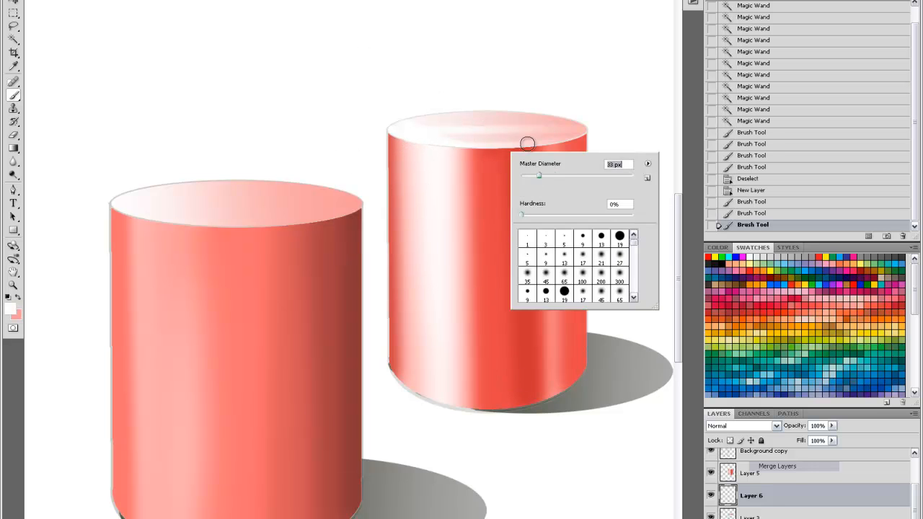
key(Return)
Hide the Background copy layer and draw a rectangular marquee around both cylinders.
key(ctrl+minus)
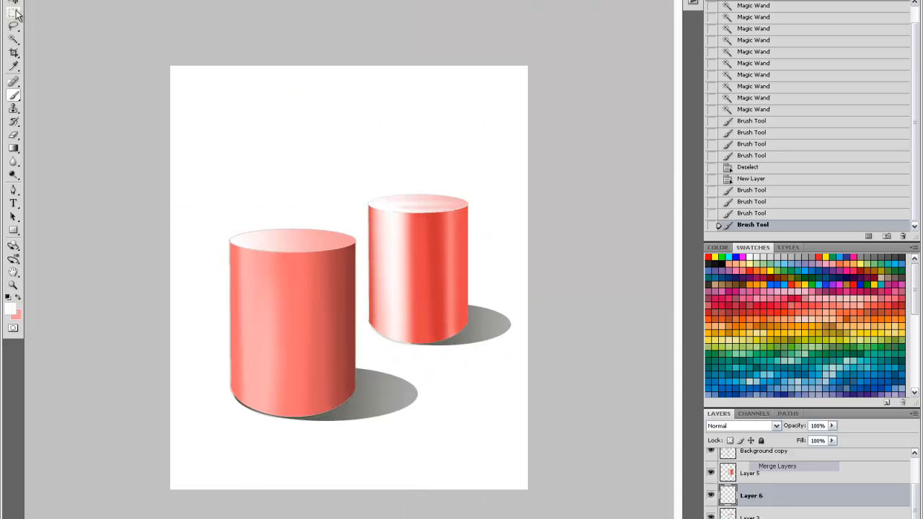
key(ctrl+plus)
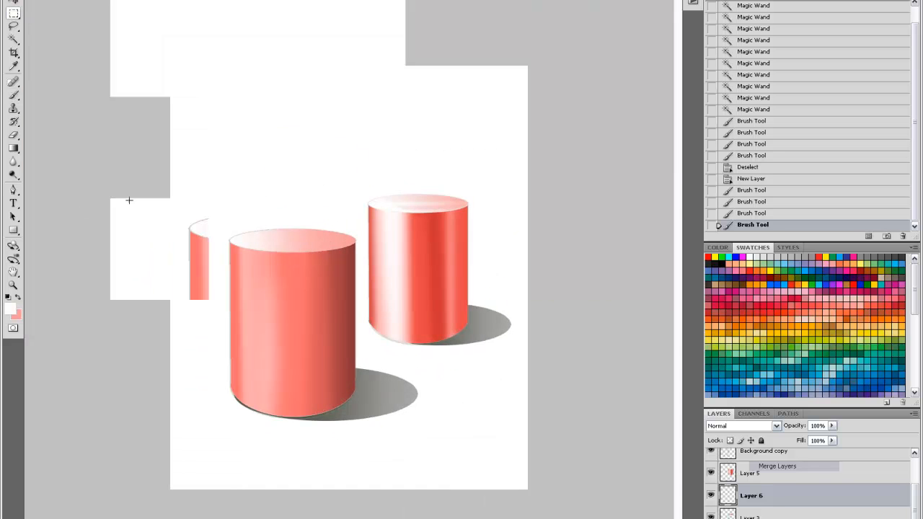
scroll(710, 479, up, 2)
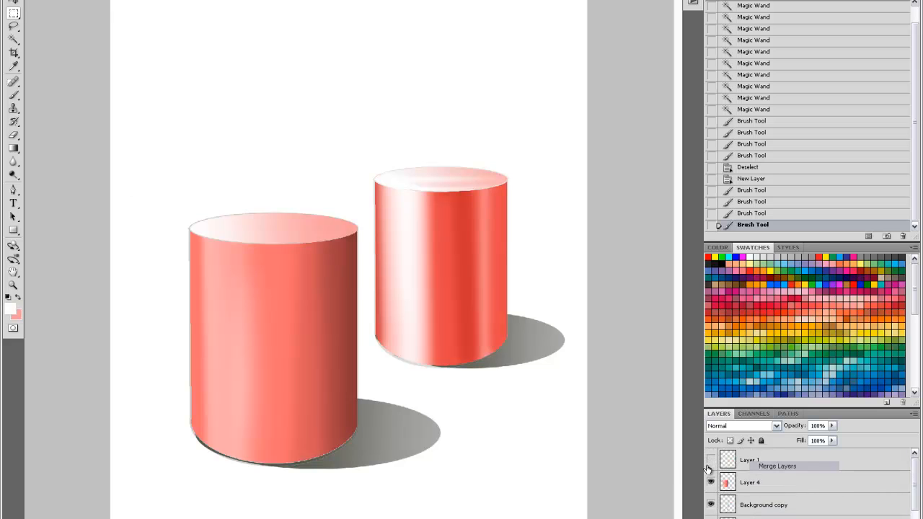
click(710, 505)
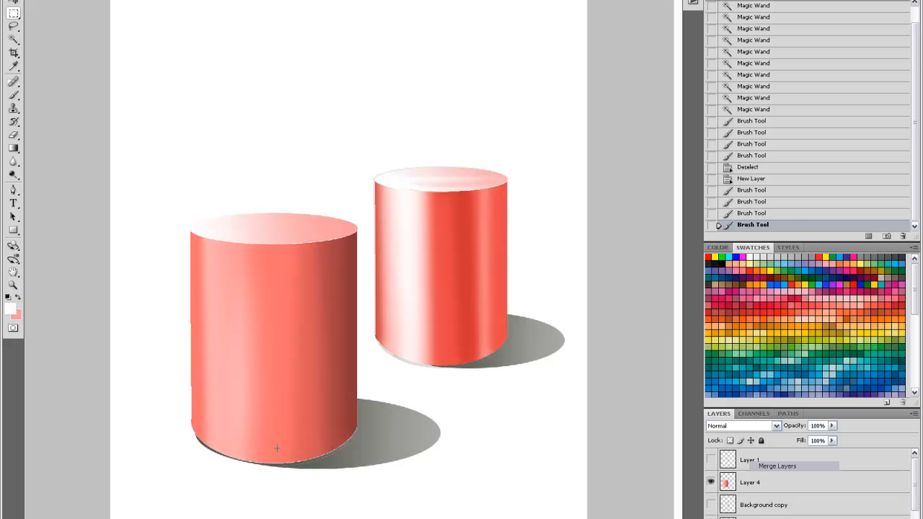
drag(559, 516, 570, 518)
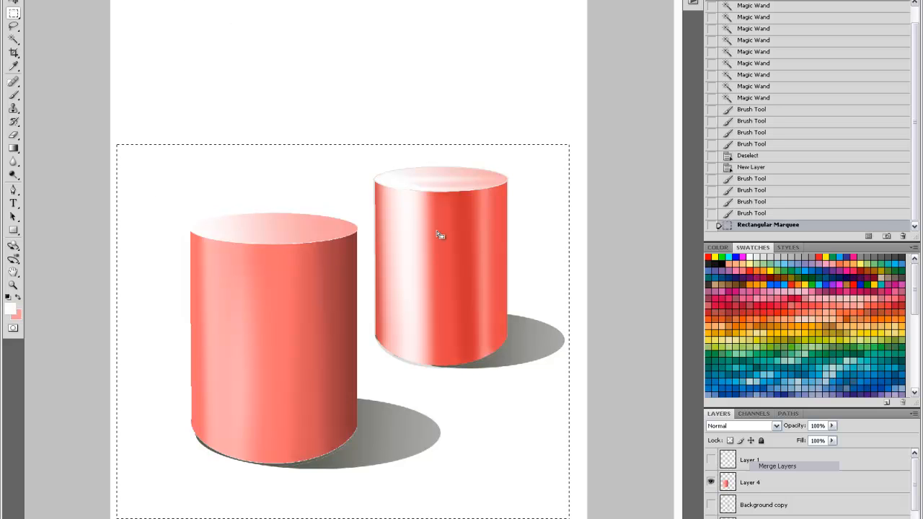
Apply Filter > Render > Lens Flare to glint on the front cylinder.
click(167, 1)
mouse_move(252, 115)
click(288, 122)
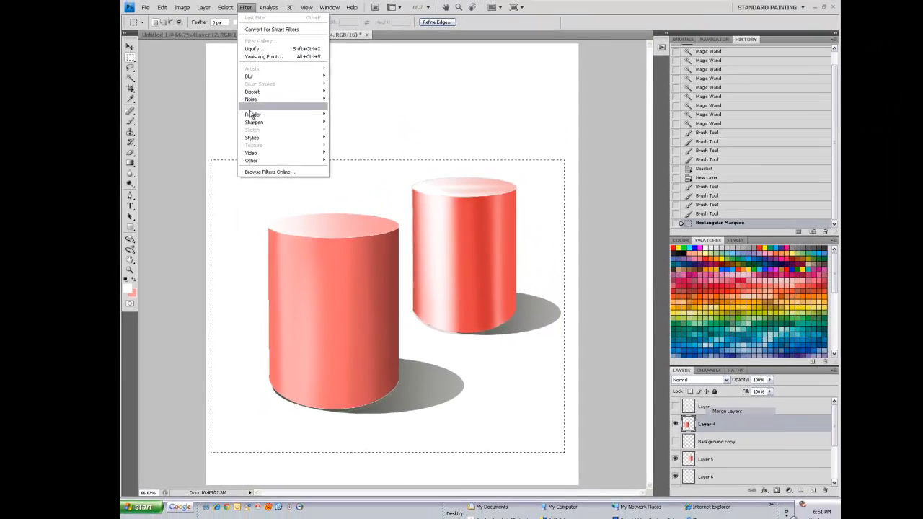
click(336, 138)
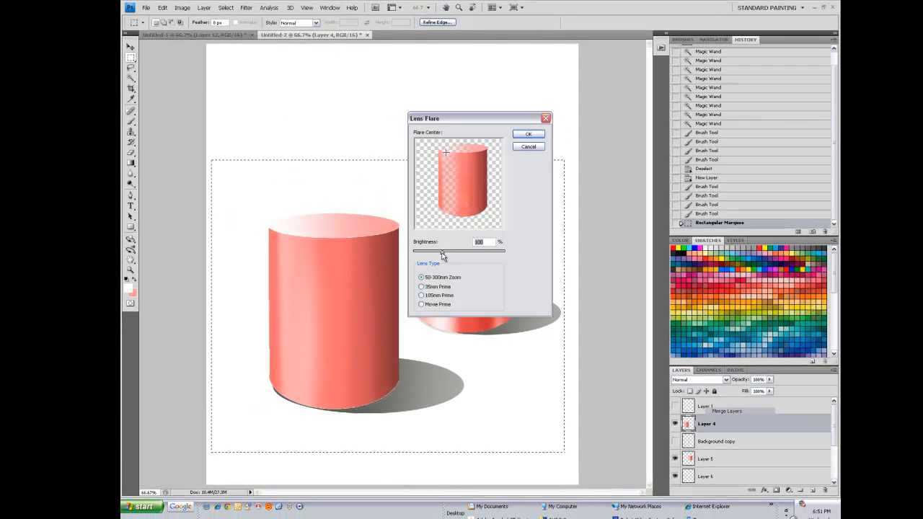
click(528, 134)
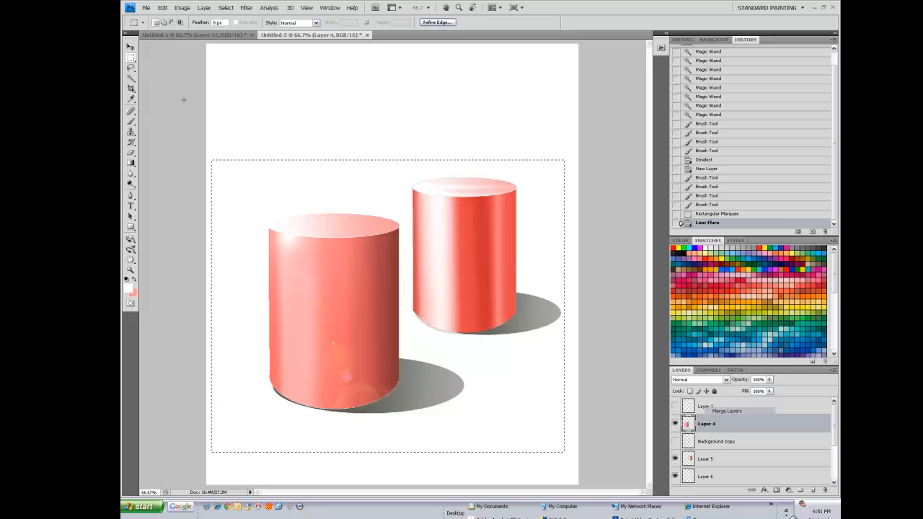
Remove the rectangular selection via Select > Deselect and toggle Layer 4 to compare.
key(ctrl+minus)
key(ctrl+d)
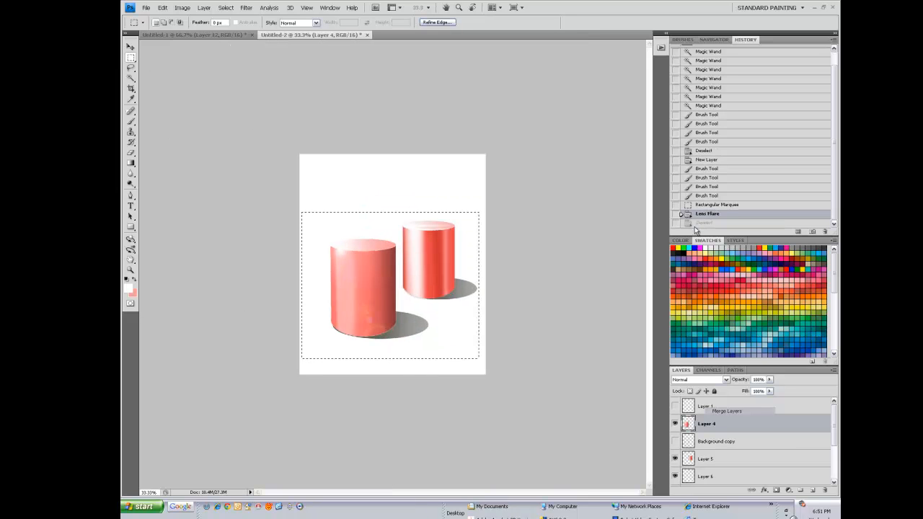
click(697, 205)
click(226, 8)
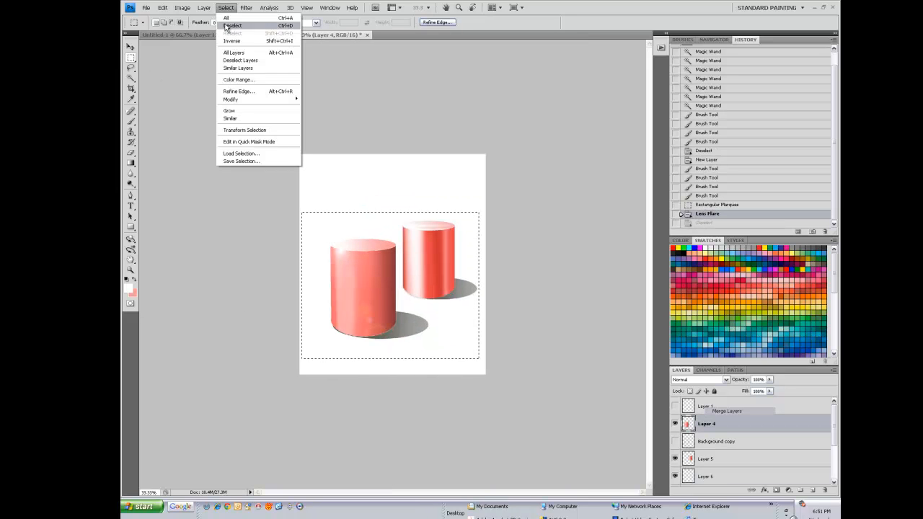
click(238, 27)
click(675, 424)
key(ctrl+plus)
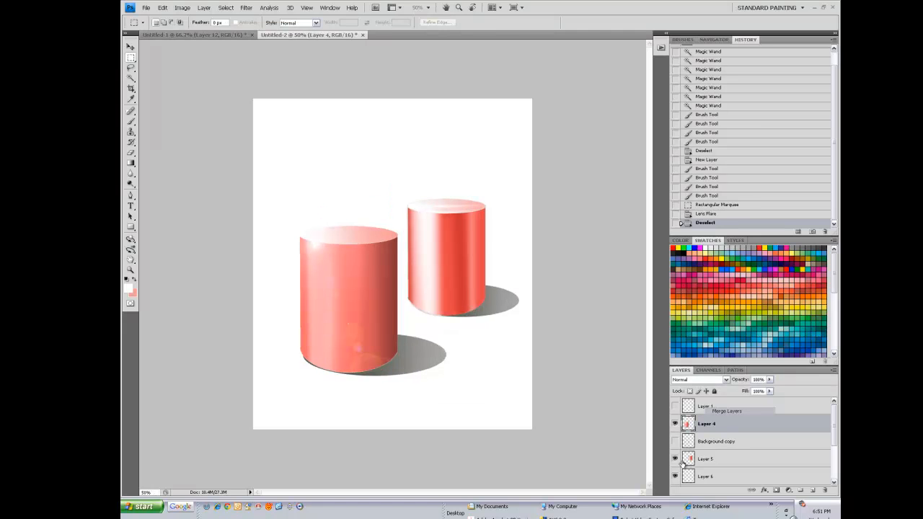